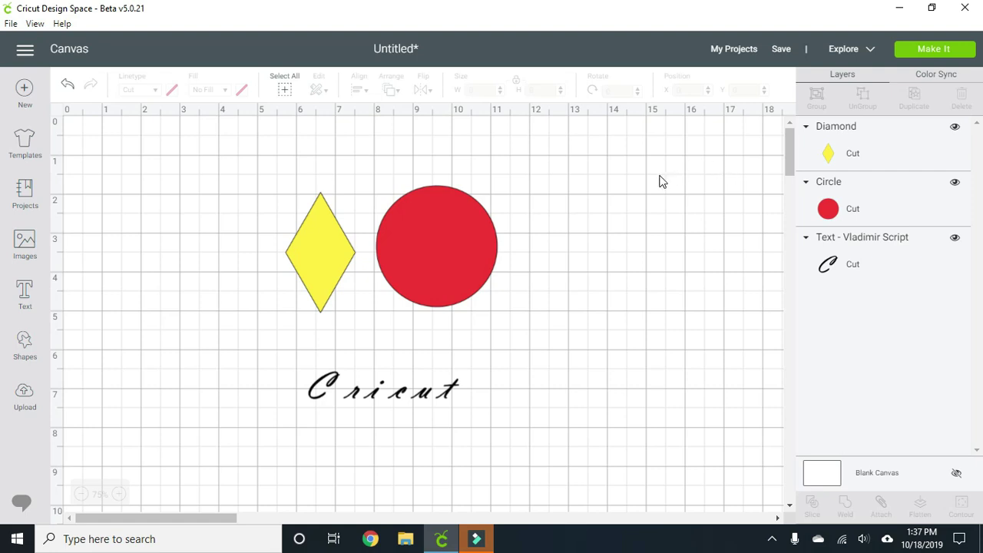
# Move the circle and the diamond slightly right and down, with the diamond at about X 6.2, Y 2.03
pyautogui.click(119, 495)
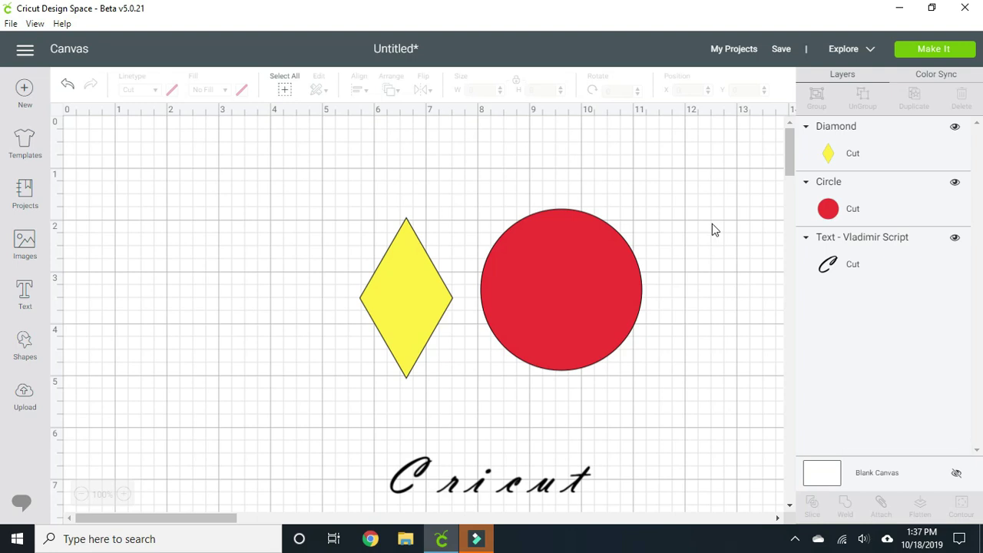
pyautogui.moveTo(788, 163)
pyautogui.mouseDown()
pyautogui.moveTo(788, 178)
pyautogui.moveTo(786, 170)
pyautogui.mouseUp()
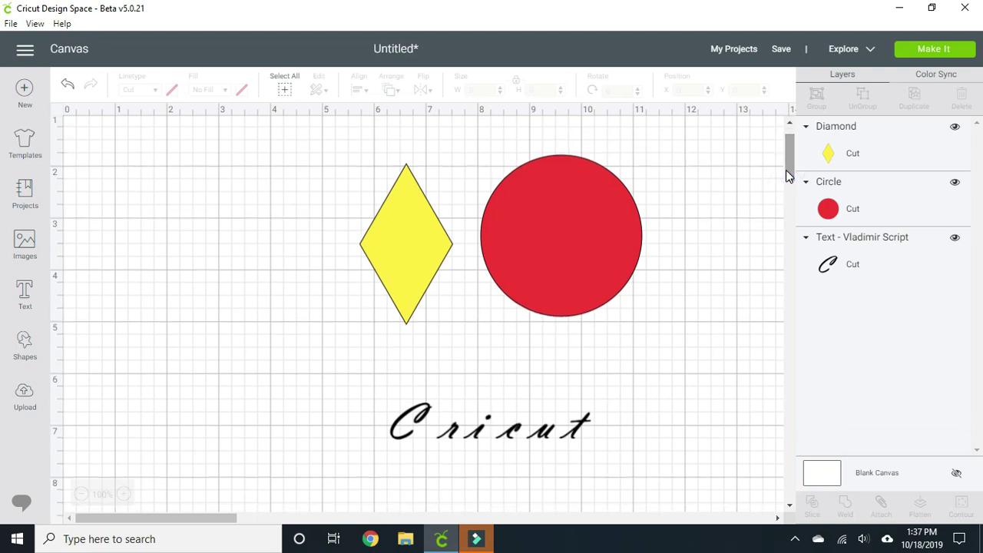
pyautogui.moveTo(220, 519); pyautogui.dragTo(254, 515)
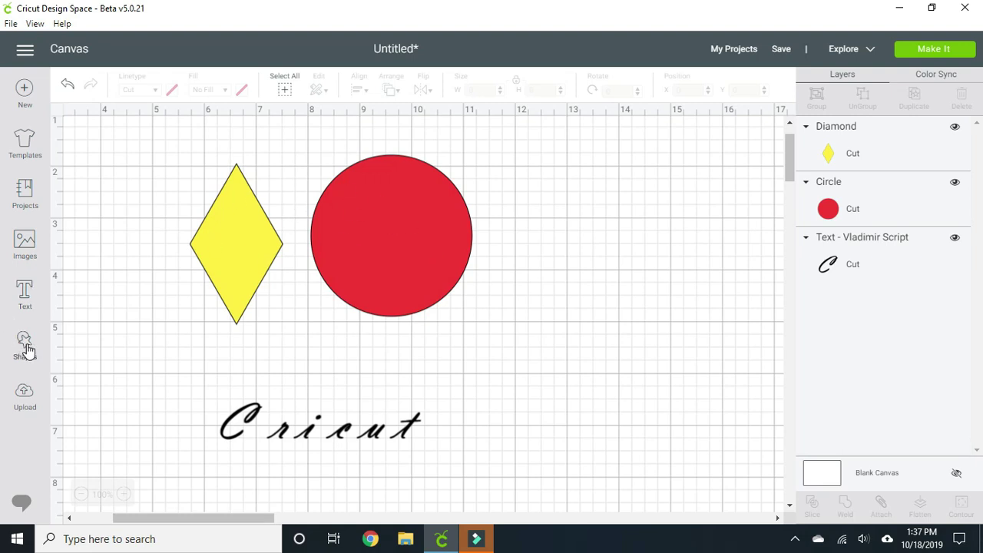
pyautogui.moveTo(382, 253); pyautogui.dragTo(405, 266)
pyautogui.moveTo(254, 256); pyautogui.dragTo(281, 259)
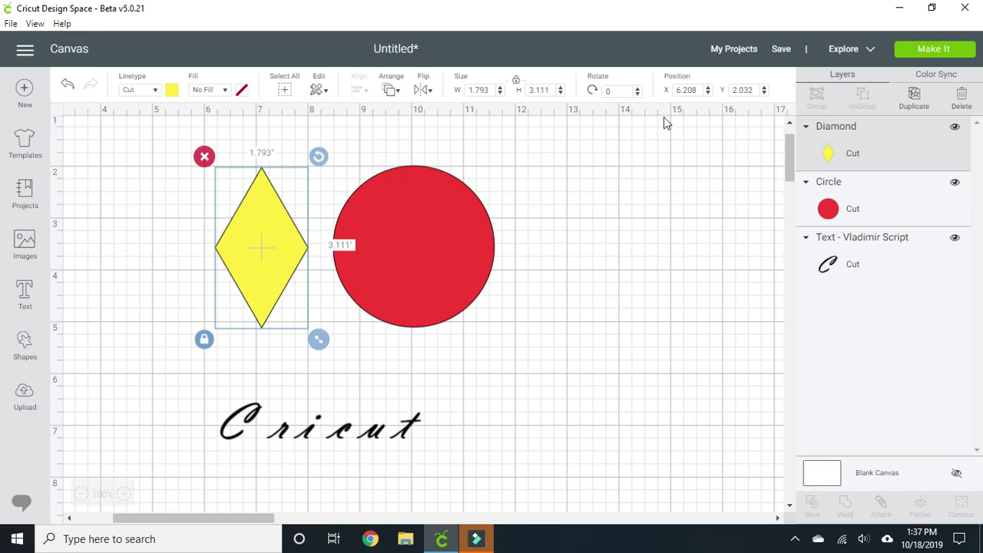
pyautogui.click(692, 202)
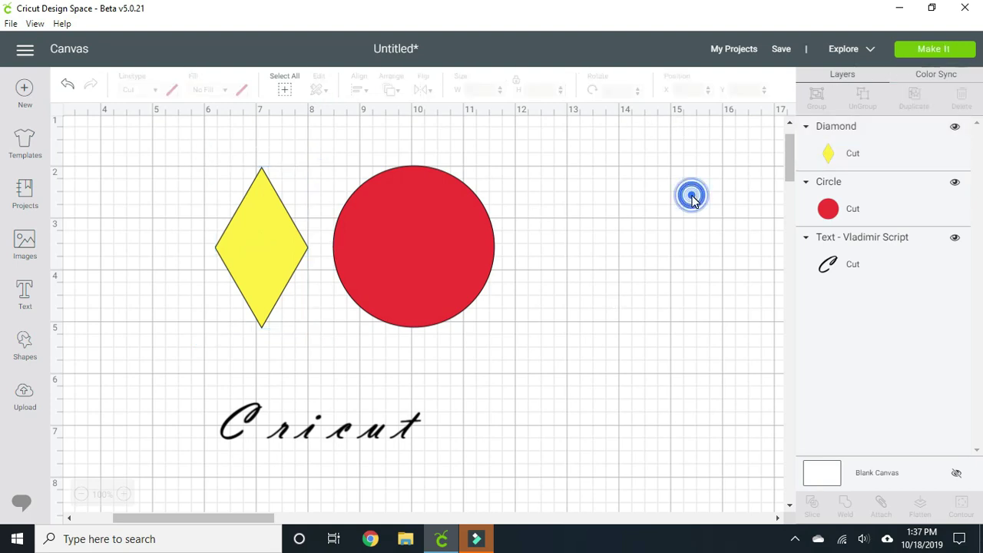
# Preview the separate cutting mats for the text, circle and diamond, and return to the canvas
pyautogui.click(916, 53)
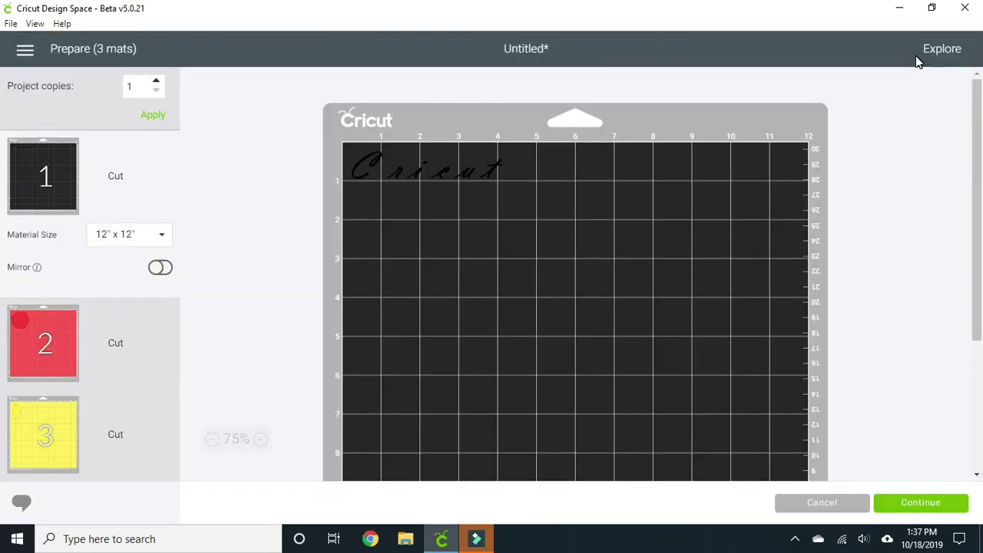
pyautogui.click(46, 351)
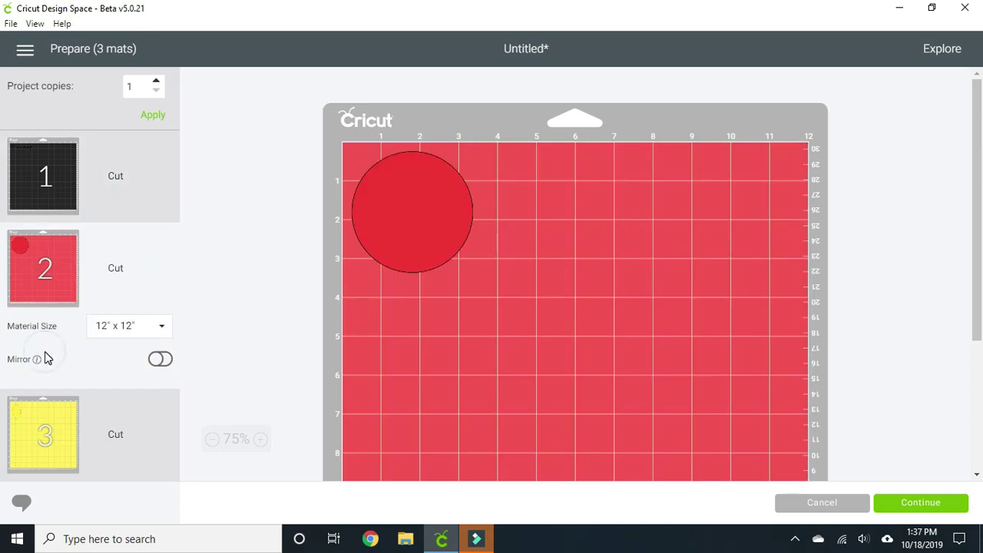
pyautogui.click(41, 453)
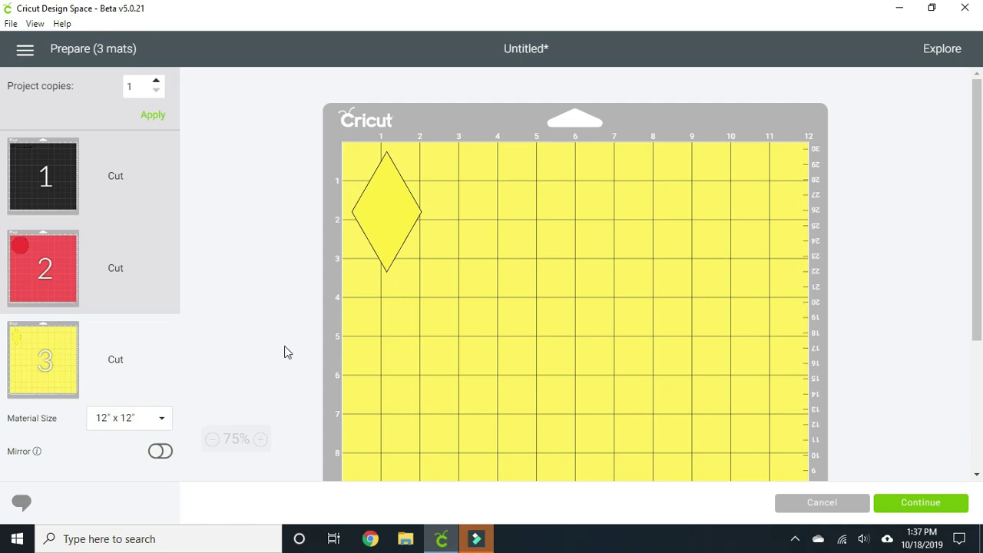
pyautogui.click(799, 503)
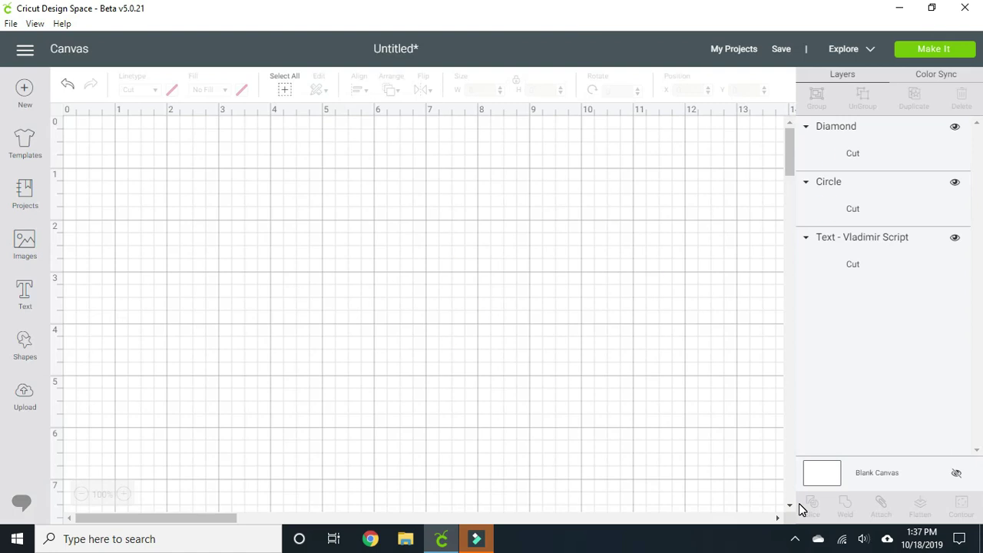
# Attach the diamond and the circle to each other while they are side by side
pyautogui.moveTo(350, 169); pyautogui.dragTo(702, 402)
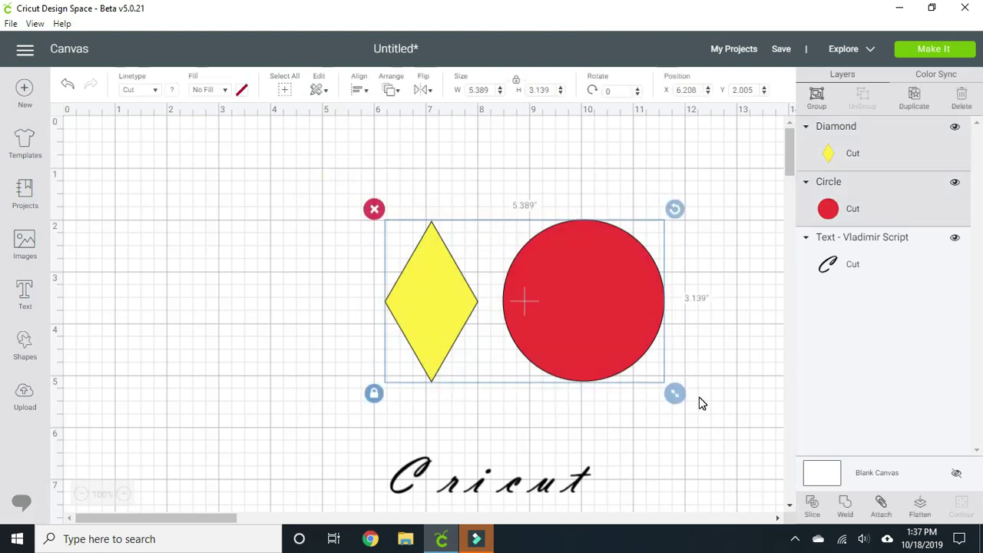
pyautogui.click(883, 507)
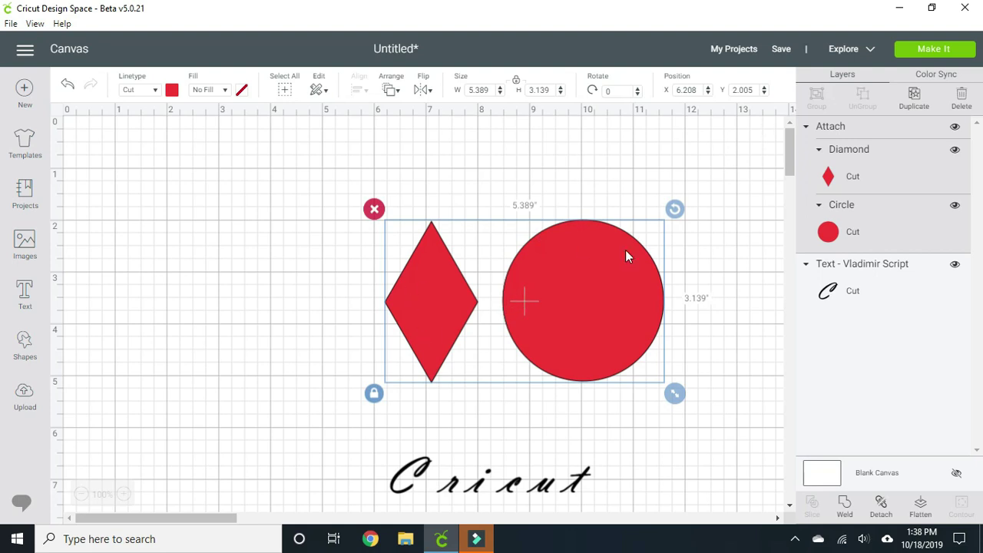
# Preview the red mat holding the attached diamond and circle, and undo the attachment back on the canvas
pyautogui.click(919, 49)
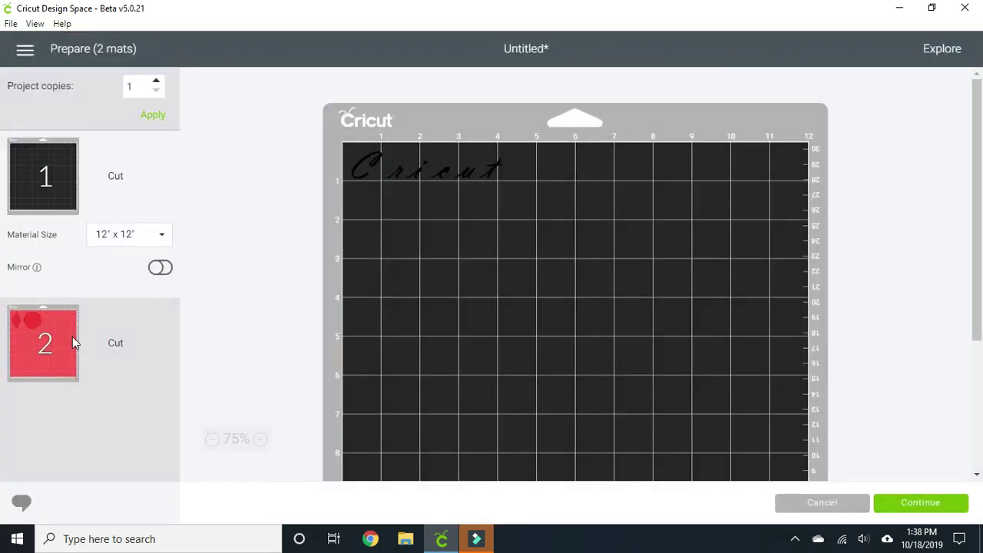
pyautogui.click(72, 340)
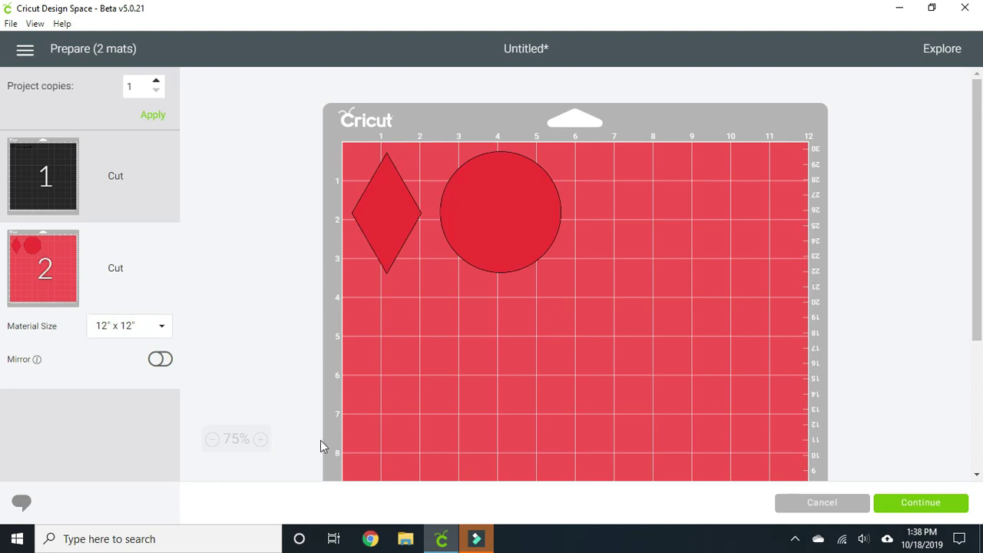
pyautogui.click(823, 504)
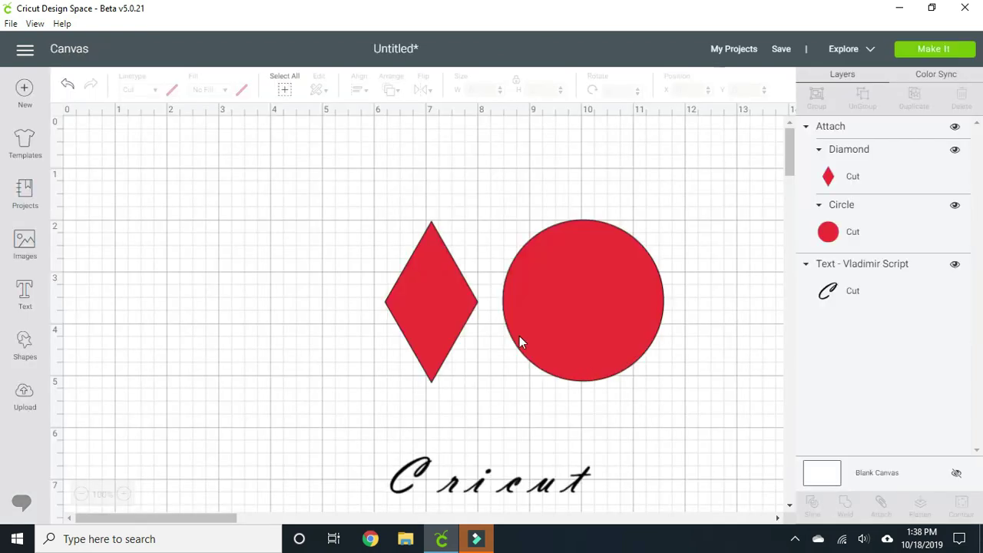
pyautogui.click(67, 86)
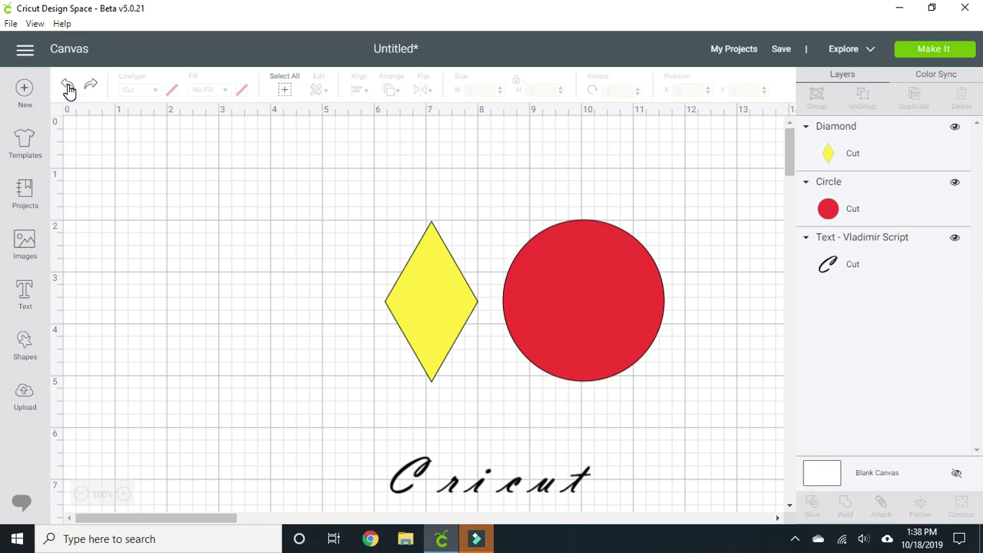
# Overlap the two shapes by moving the circle to about X 7.64, Y 1.27 and the diamond to about X 6.78, Y 1.2
pyautogui.moveTo(581, 279); pyautogui.dragTo(536, 240)
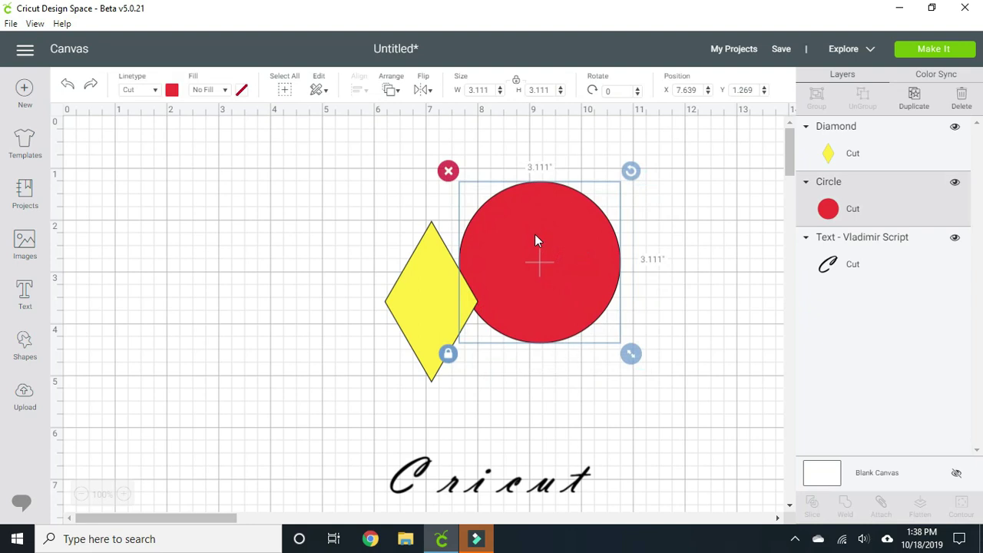
pyautogui.moveTo(445, 299); pyautogui.dragTo(470, 256)
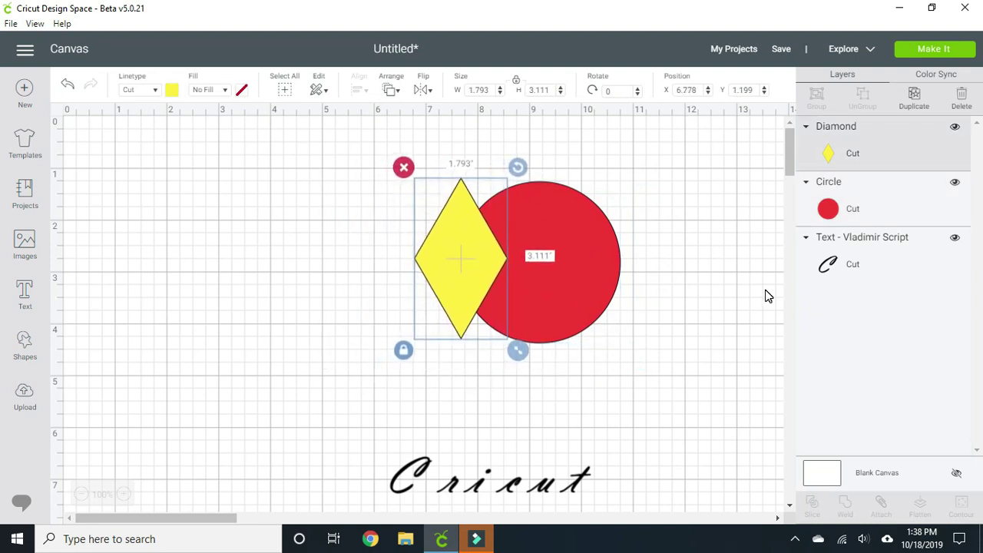
pyautogui.click(708, 300)
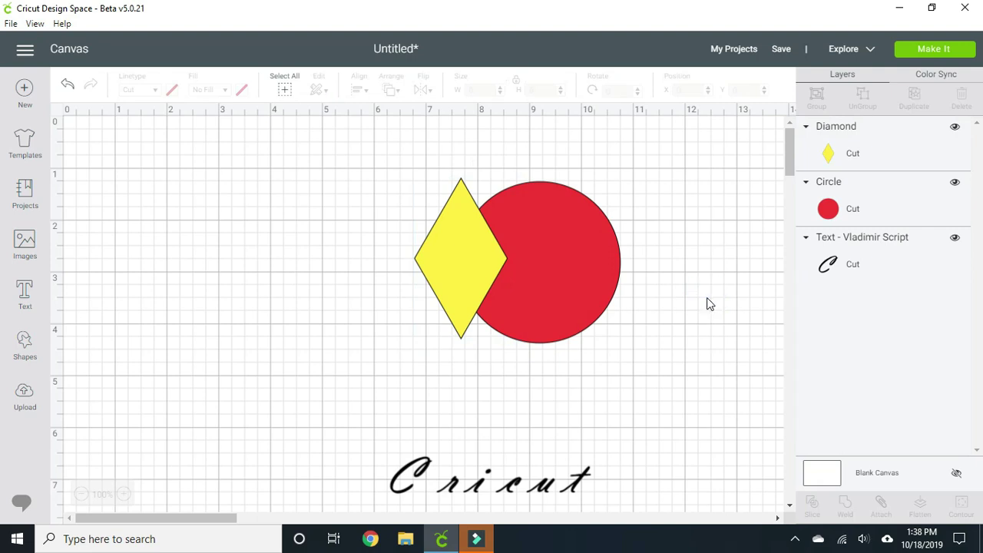
# Attach the overlapping diamond and circle to each other
pyautogui.moveTo(650, 355); pyautogui.dragTo(507, 277)
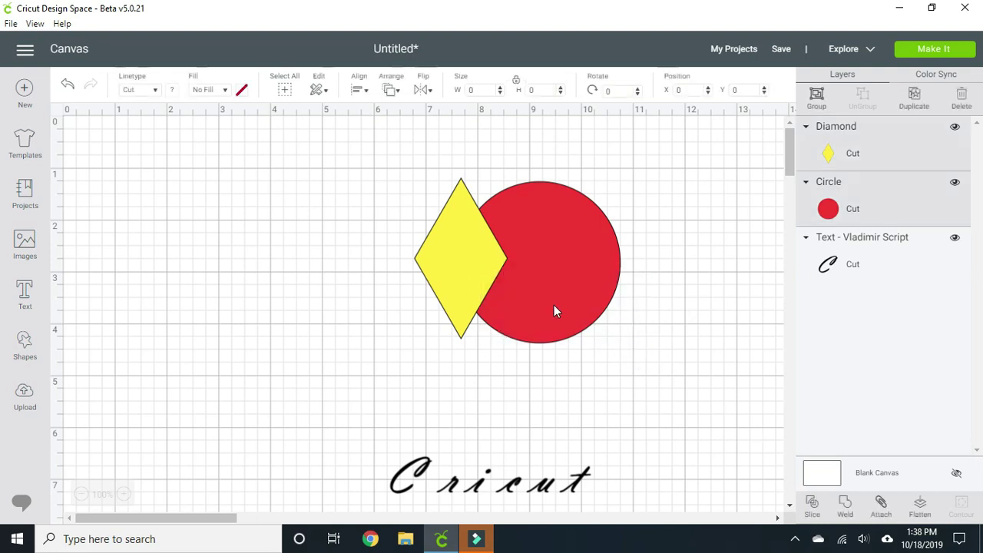
pyautogui.click(881, 506)
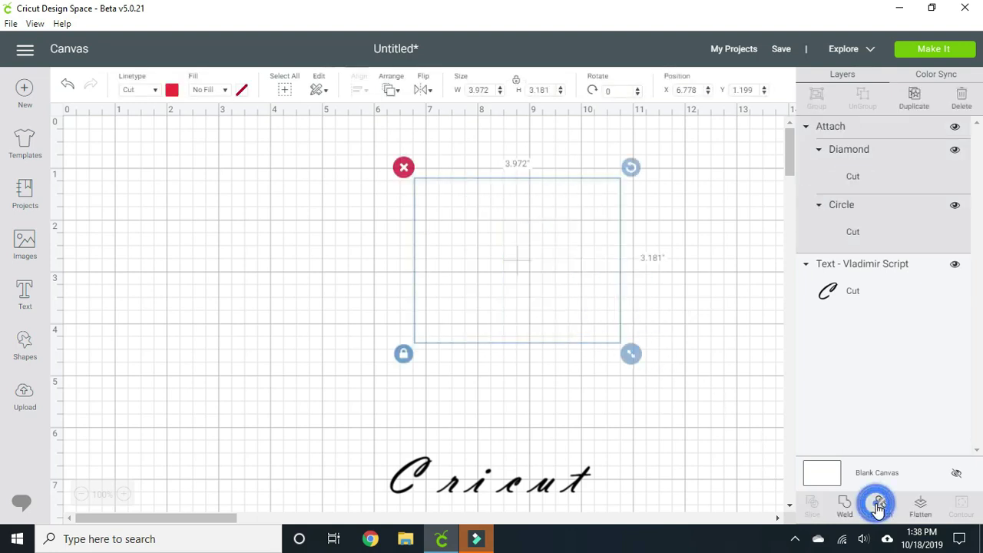
pyautogui.click(713, 326)
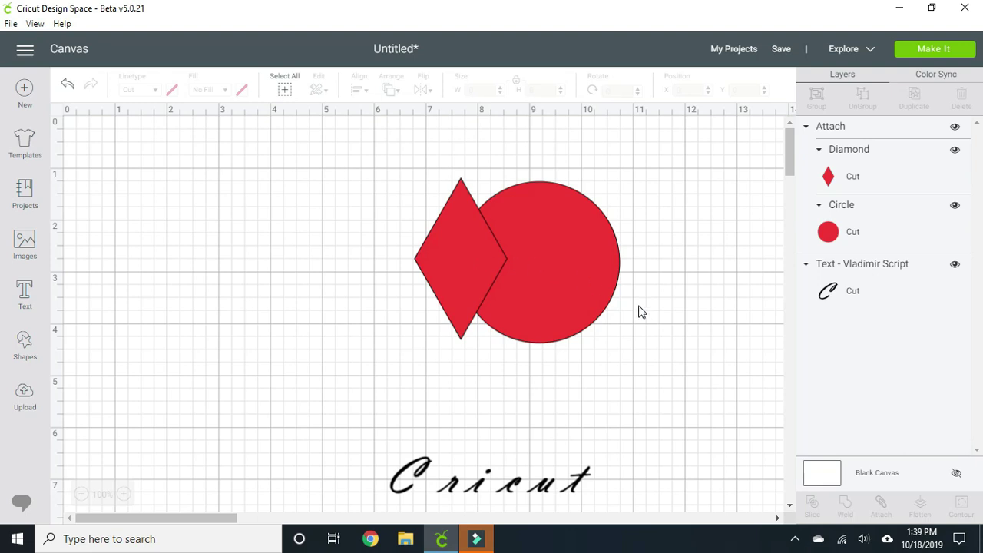
# Detach the overlapping diamond and circle into separate layers
pyautogui.click(659, 347)
pyautogui.moveTo(570, 292); pyautogui.dragTo(606, 358)
pyautogui.click(523, 265)
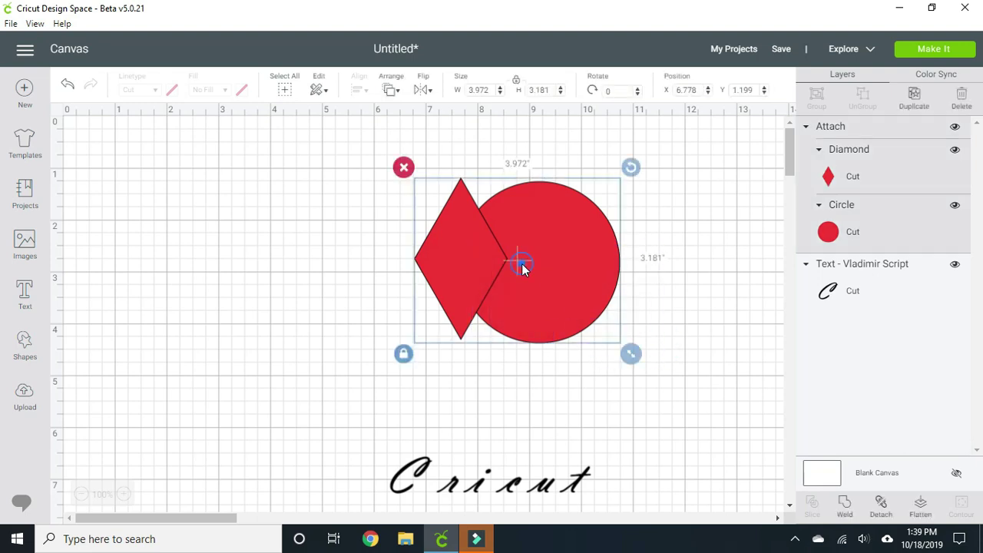
pyautogui.click(882, 507)
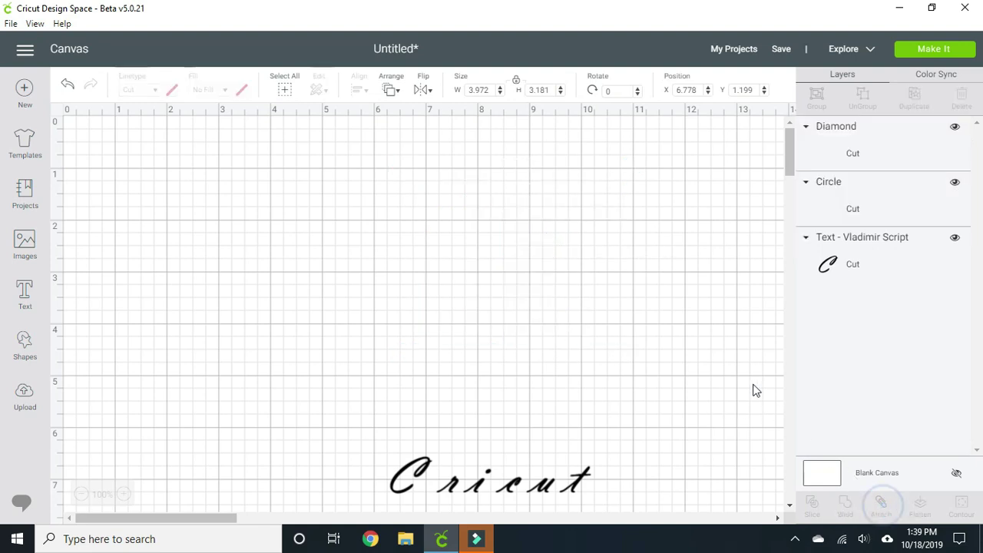
# Weld the overlapping diamond and circle into a single shape
pyautogui.click(690, 348)
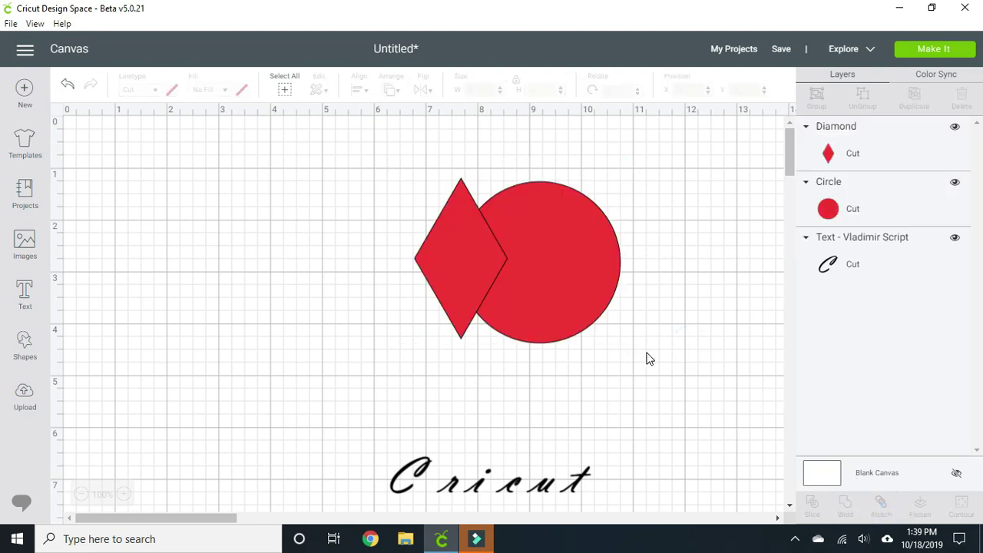
pyautogui.moveTo(647, 352); pyautogui.dragTo(475, 238)
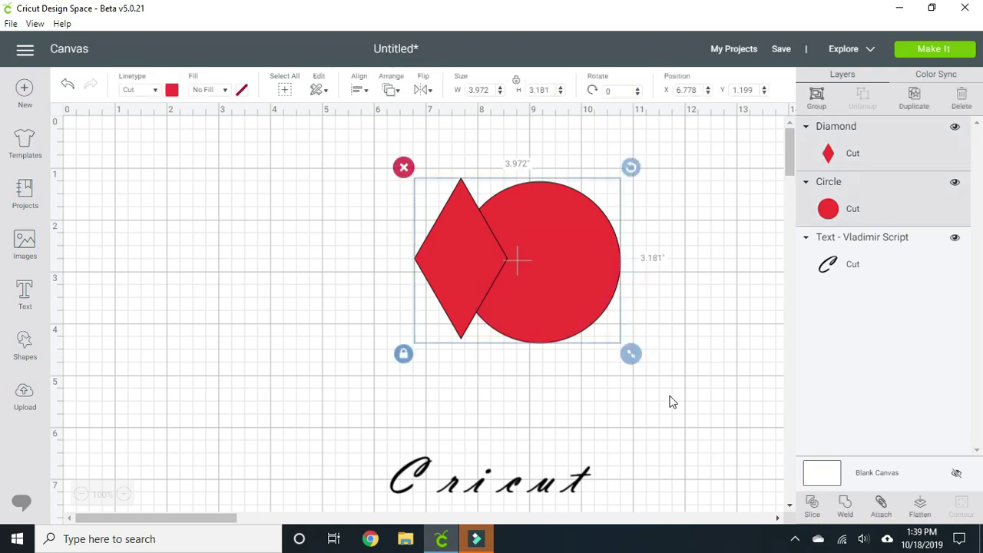
pyautogui.click(846, 507)
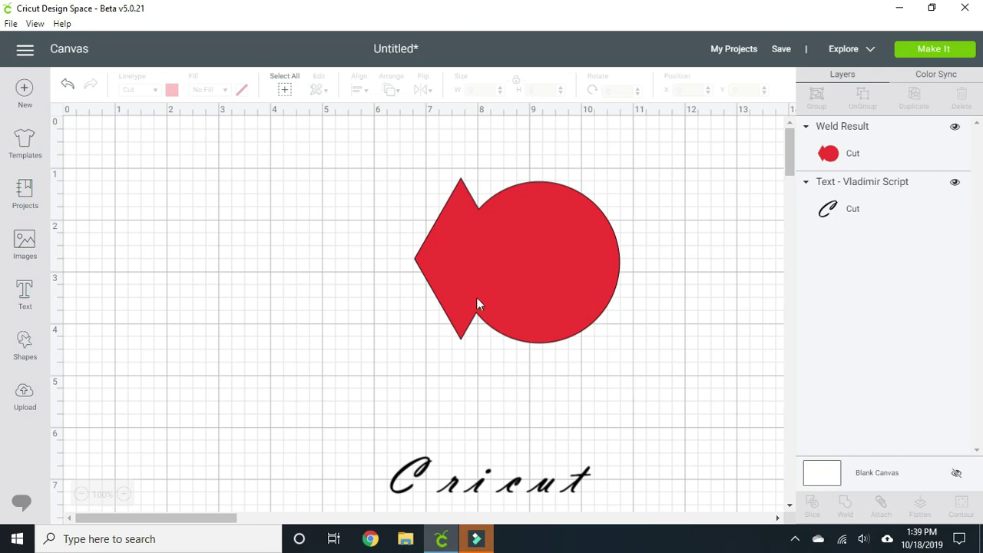
# Move the welded shape to about X 4.88, Y 1.05, unlock its proportions and stretch it to about 5.5 by 3.07 inches
pyautogui.click(548, 284)
pyautogui.moveTo(536, 280); pyautogui.dragTo(435, 268)
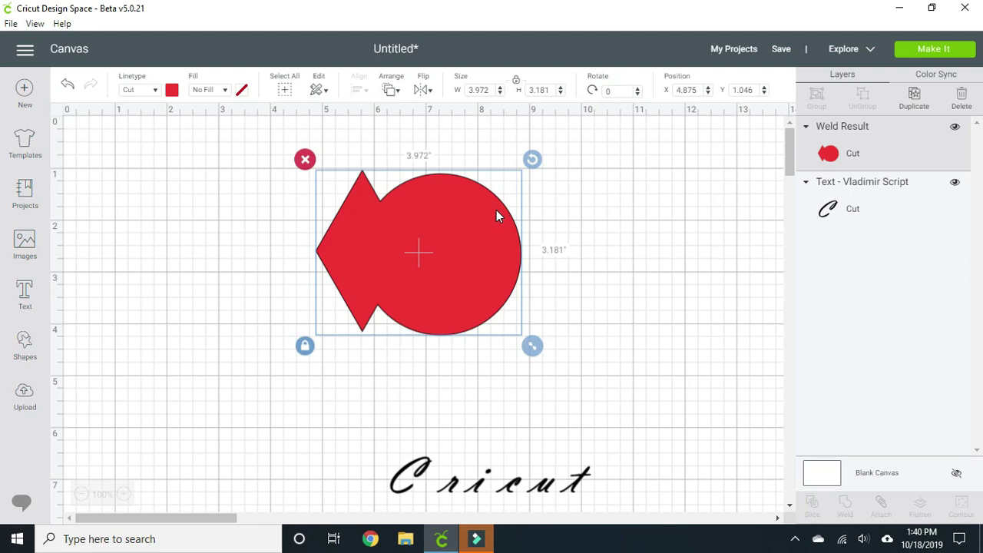
pyautogui.click(308, 347)
pyautogui.moveTo(533, 346); pyautogui.dragTo(612, 344)
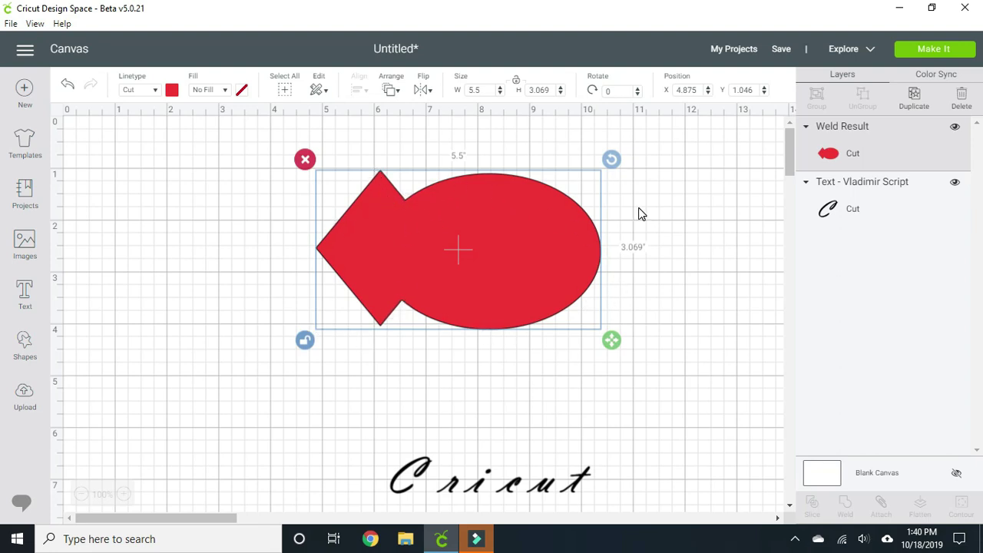
# Preview the welded shape on its red cutting mat and return to the canvas
pyautogui.click(927, 52)
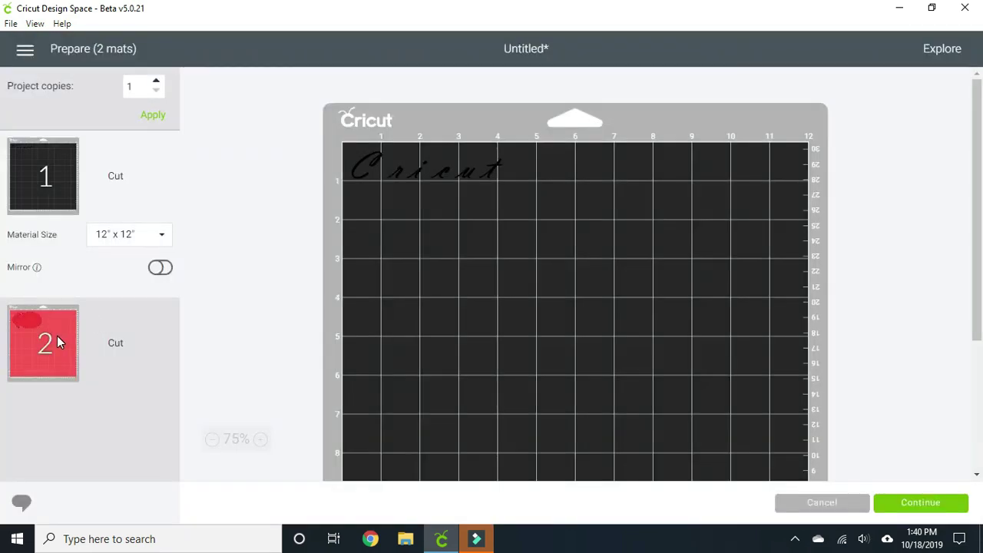
pyautogui.click(57, 338)
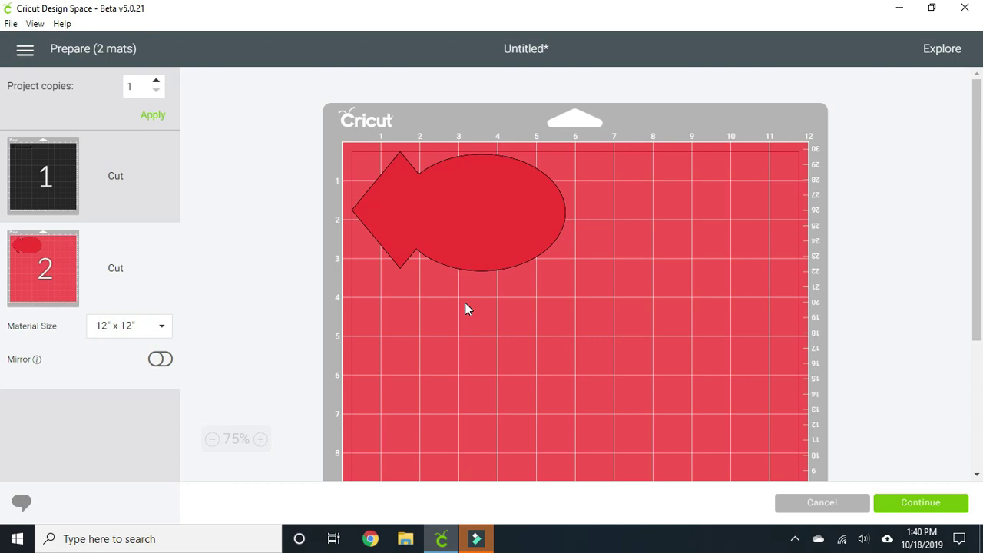
pyautogui.click(815, 503)
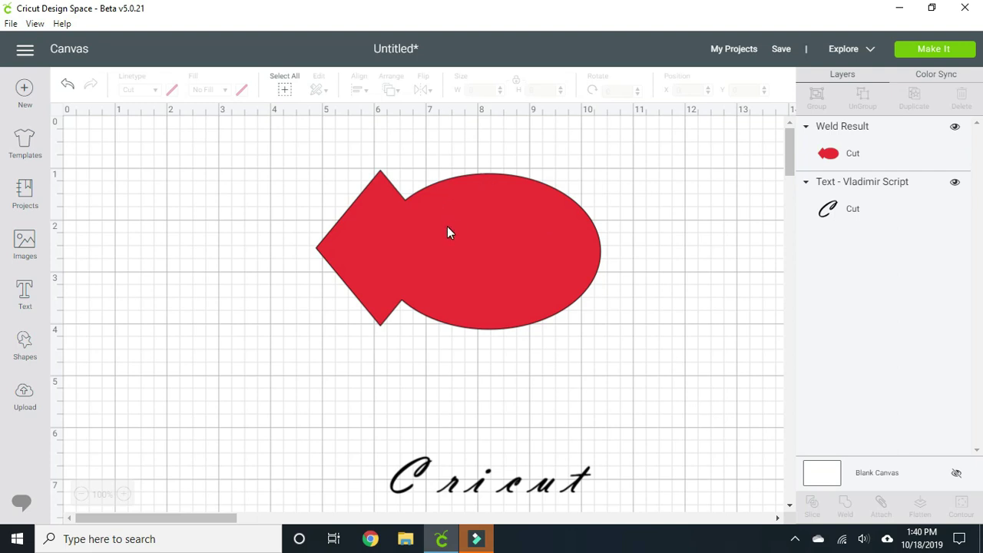
# Undo the stretch, move, weld, detach and attach edits, back to the separate yellow diamond overlapping the red circle
pyautogui.click(69, 91)
pyautogui.click(68, 91)
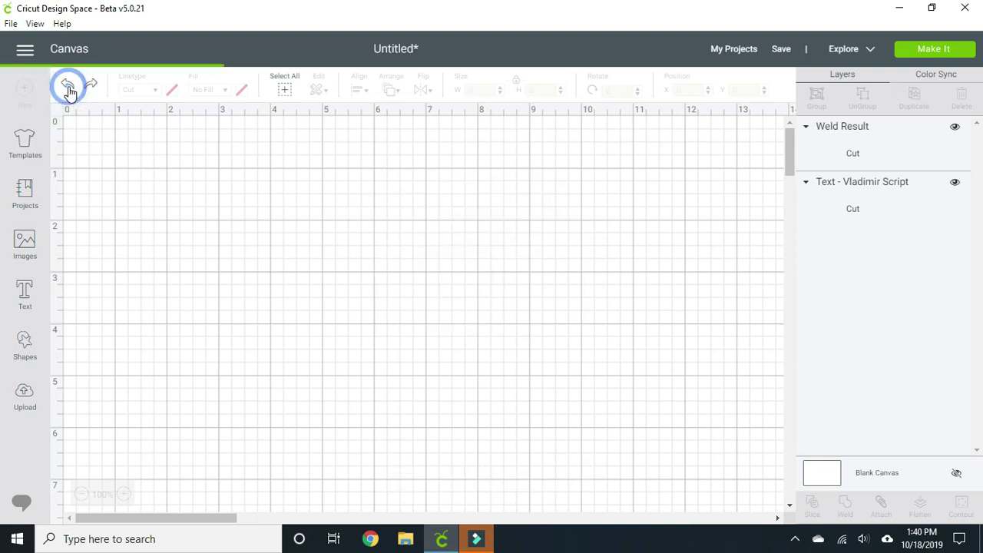
pyautogui.click(69, 91)
pyautogui.click(68, 90)
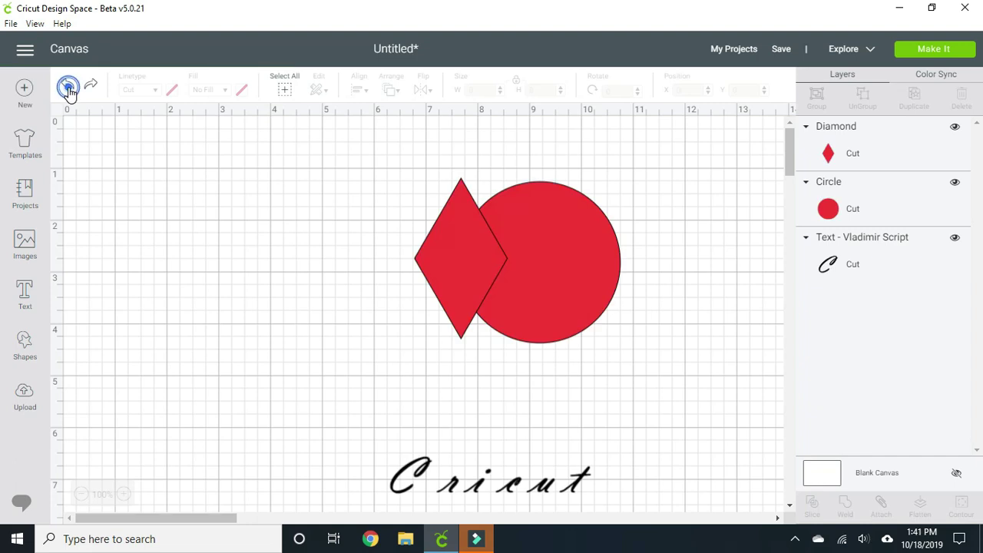
pyautogui.click(68, 91)
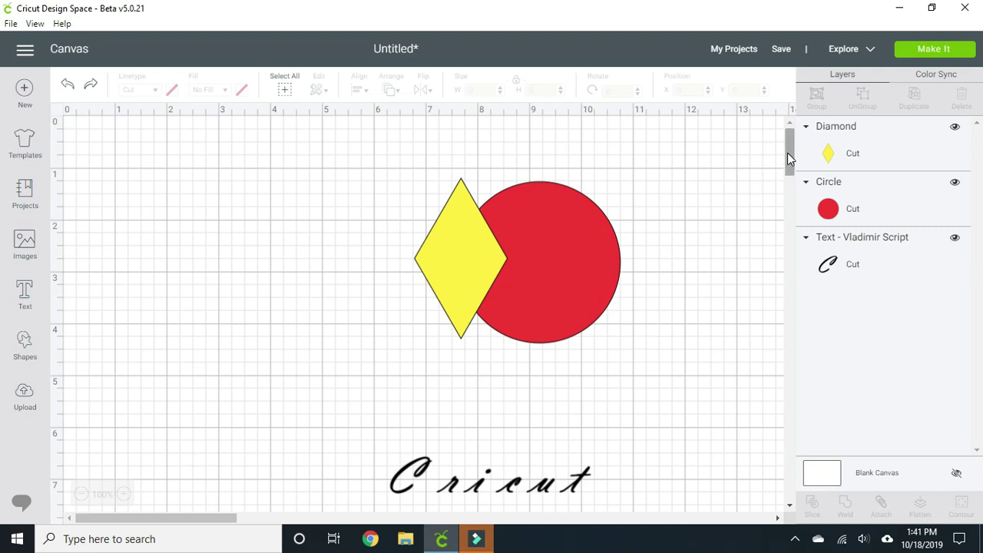
pyautogui.moveTo(788, 153); pyautogui.dragTo(795, 177)
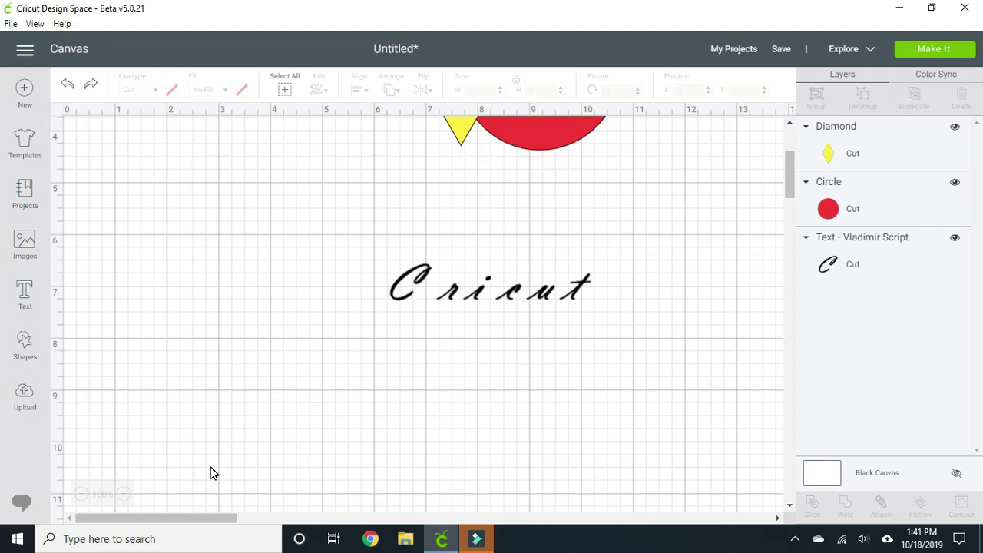
# Ungroup the "Cricut" Vladimir Script text into individual letters
pyautogui.moveTo(223, 517); pyautogui.dragTo(242, 522)
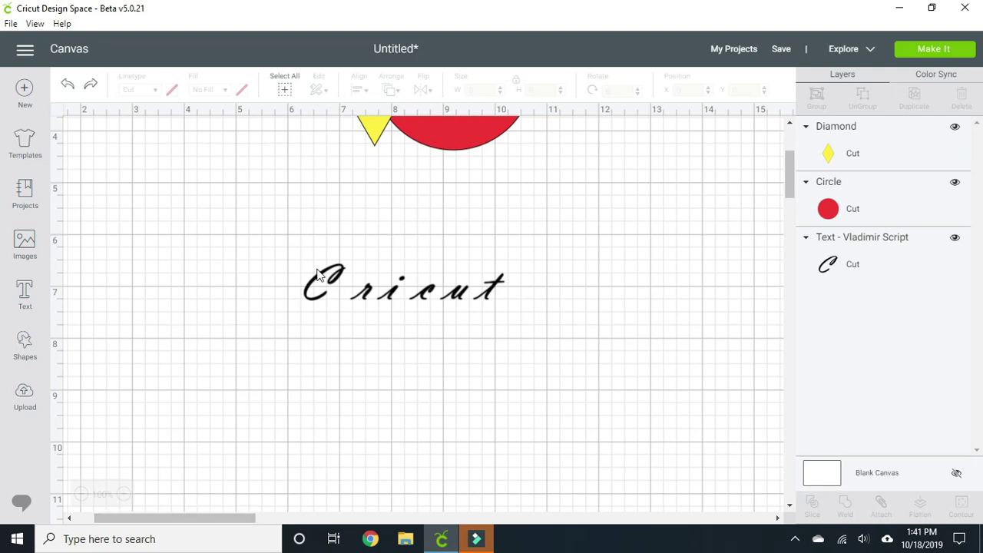
pyautogui.click(338, 283)
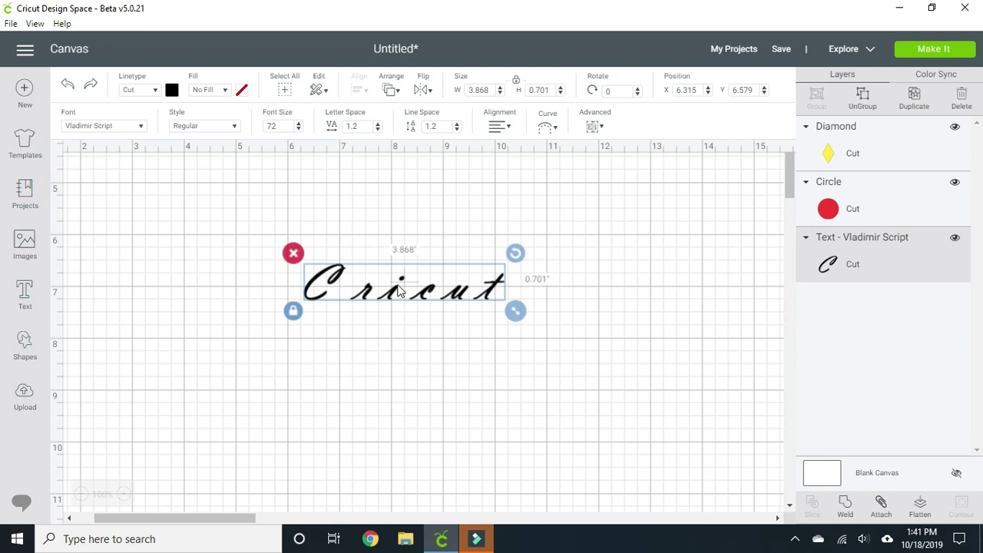
pyautogui.click(594, 130)
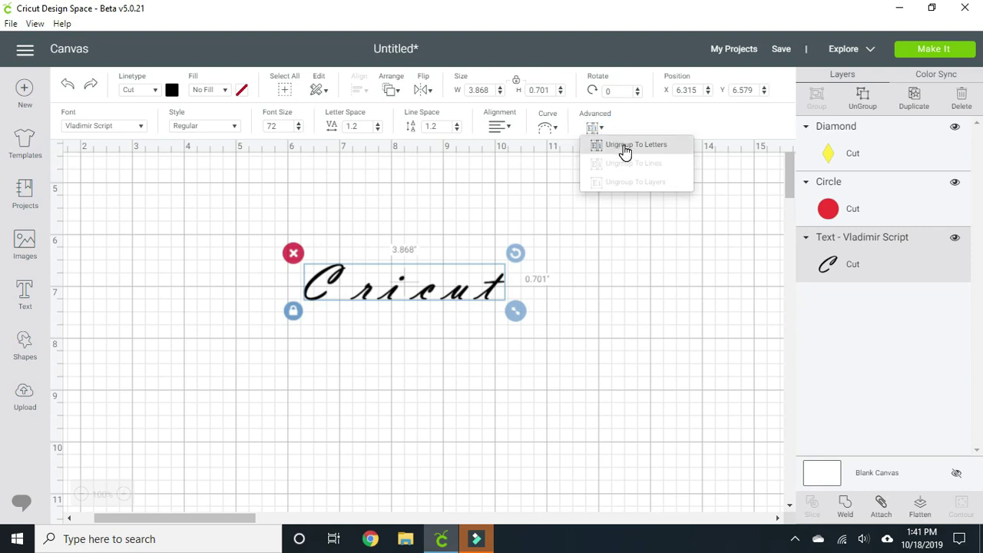
pyautogui.click(624, 150)
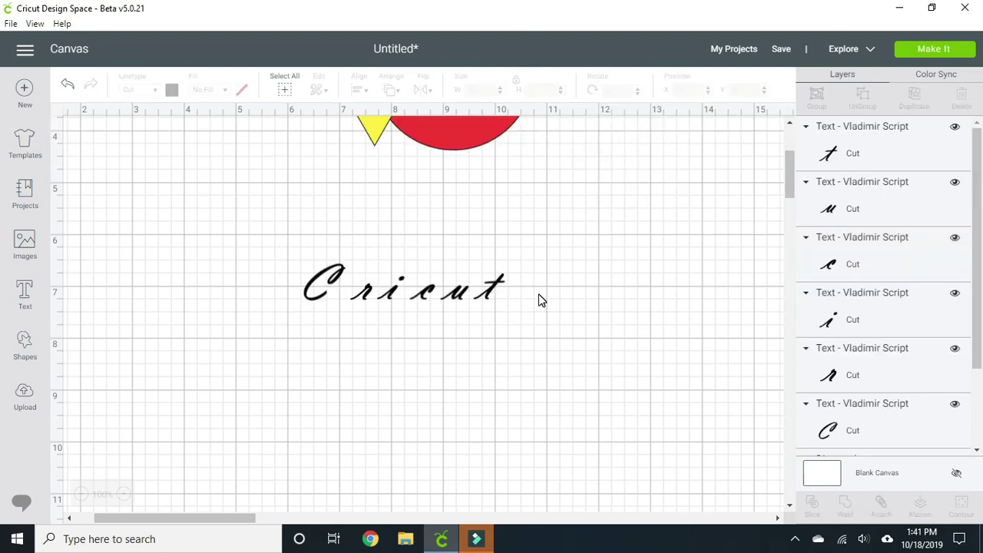
# Check the letters i, c, u and t of "Cricut" one by one as separate objects
pyautogui.click(124, 494)
pyautogui.click(124, 494)
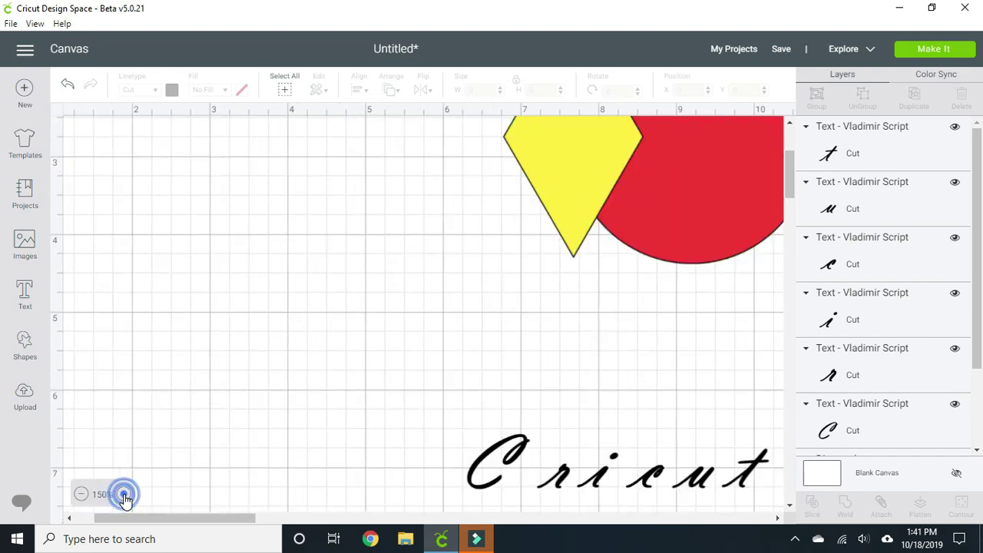
pyautogui.moveTo(787, 179); pyautogui.dragTo(794, 213)
pyautogui.moveTo(236, 522); pyautogui.dragTo(301, 517)
pyautogui.click(123, 494)
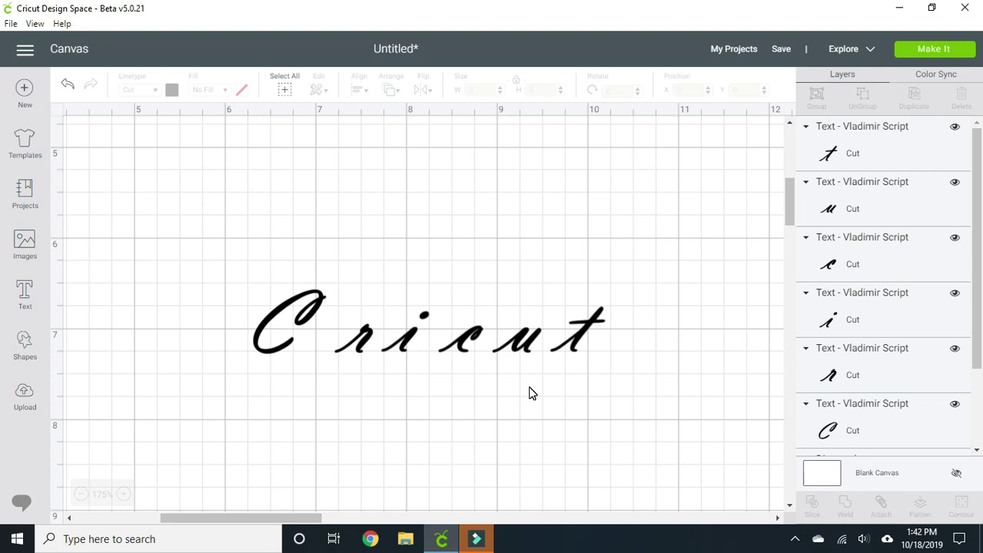
pyautogui.click(415, 342)
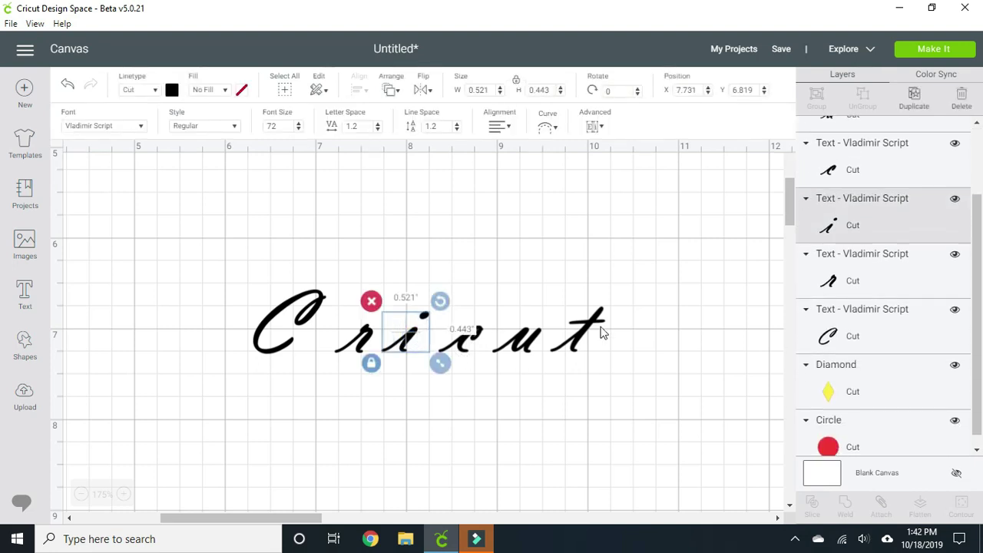
pyautogui.click(461, 347)
pyautogui.click(533, 348)
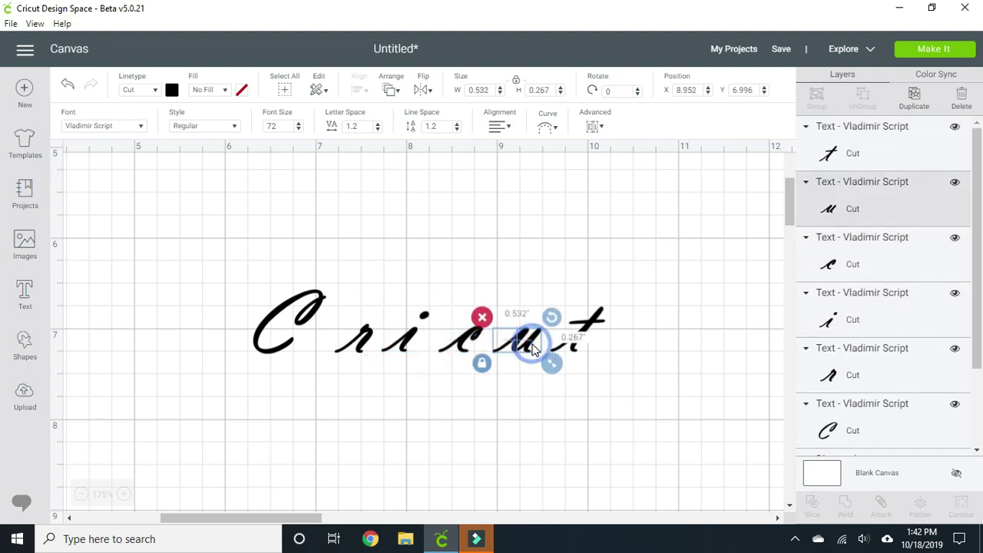
pyautogui.click(577, 341)
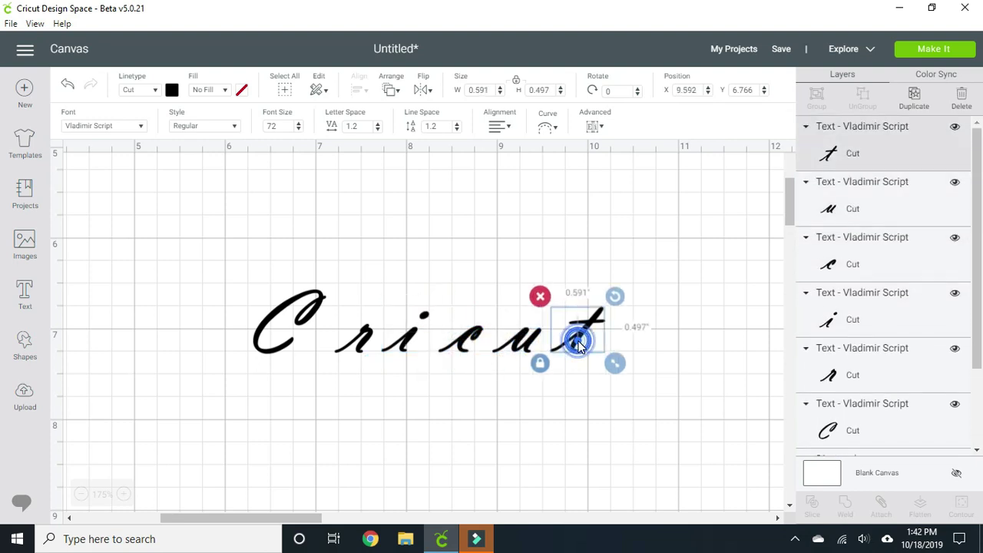
# Close the gaps around the lowercase c by moving the i to X 8.112, the u to X 8.658 and the t to X 9.053
pyautogui.click(411, 342)
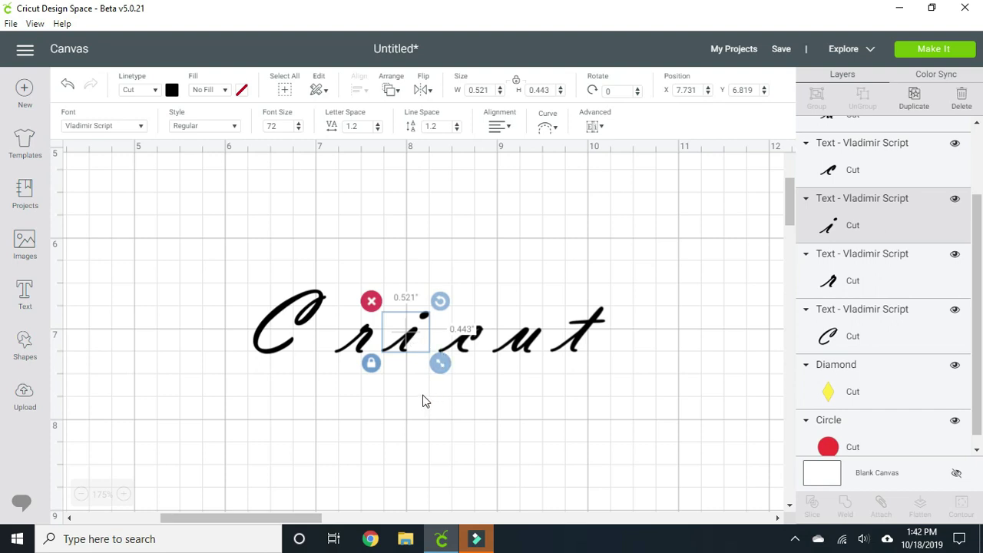
pyautogui.click(409, 340)
pyautogui.moveTo(411, 341); pyautogui.dragTo(445, 339)
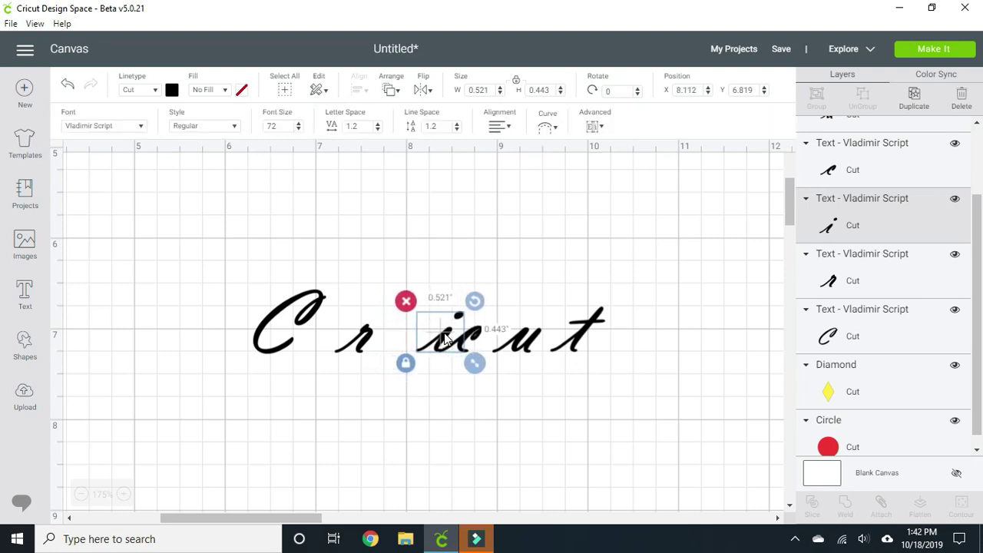
pyautogui.click(520, 341)
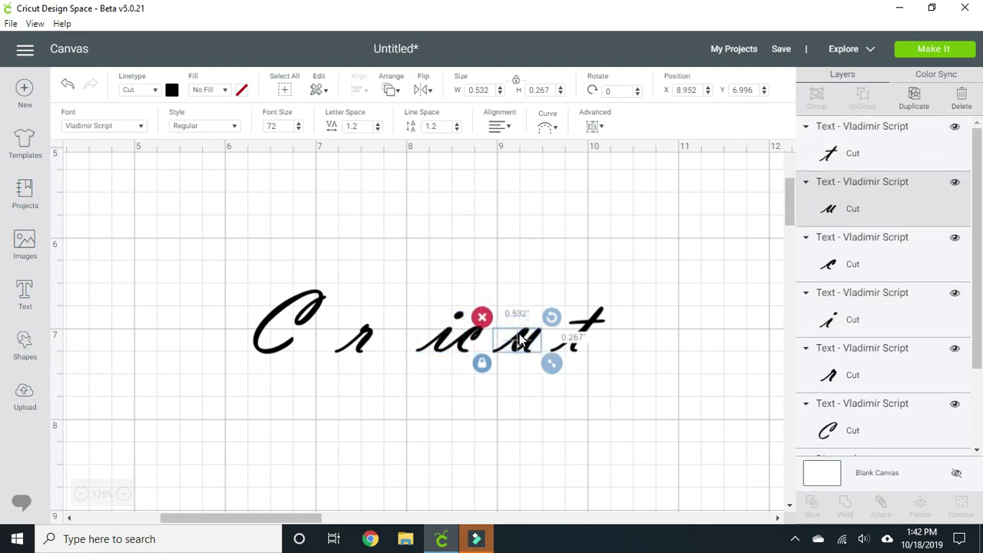
pyautogui.moveTo(520, 341); pyautogui.dragTo(494, 344)
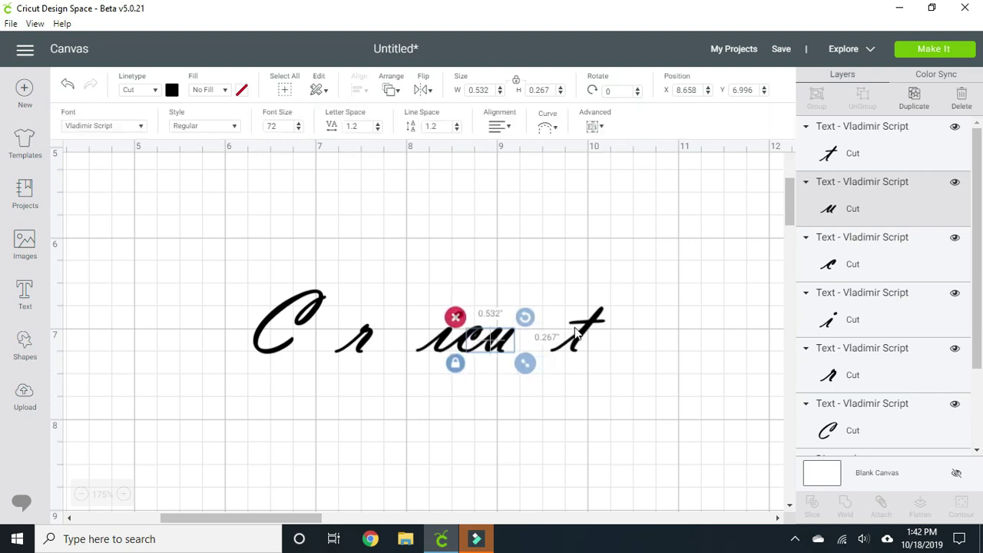
pyautogui.click(583, 337)
pyautogui.moveTo(582, 337); pyautogui.dragTo(535, 340)
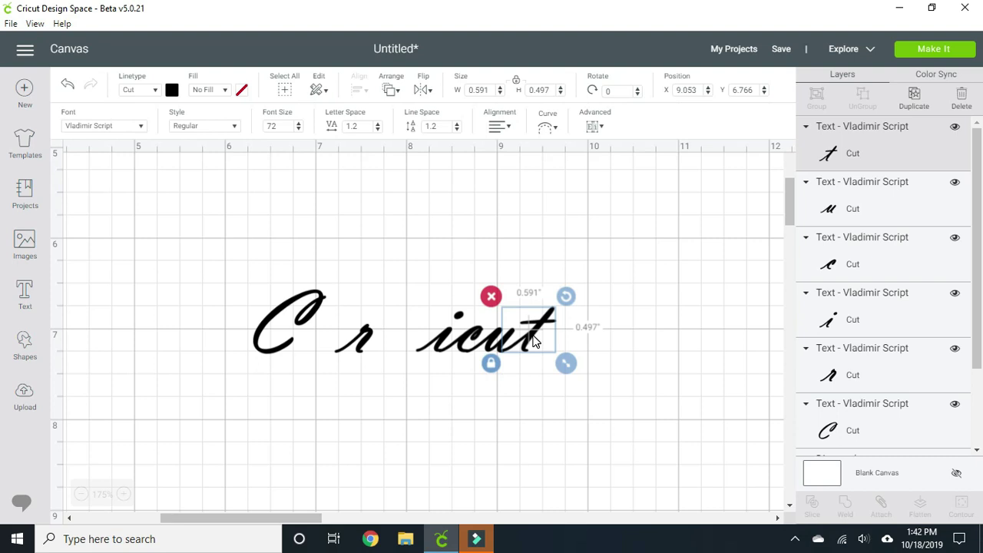
# Join the start of the word by moving the r to X 7.809 and the capital C to X 7.323
pyautogui.click(369, 342)
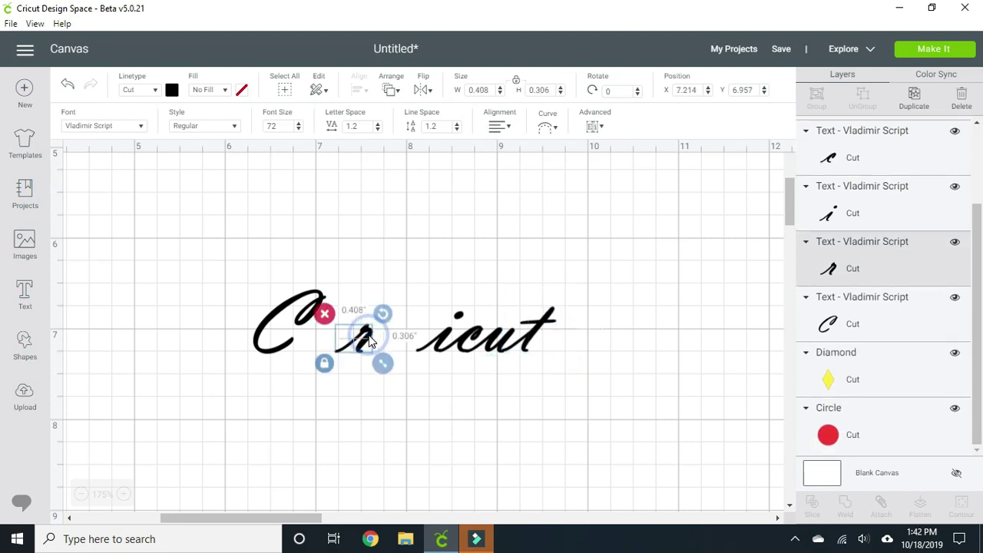
pyautogui.moveTo(369, 342); pyautogui.dragTo(424, 339)
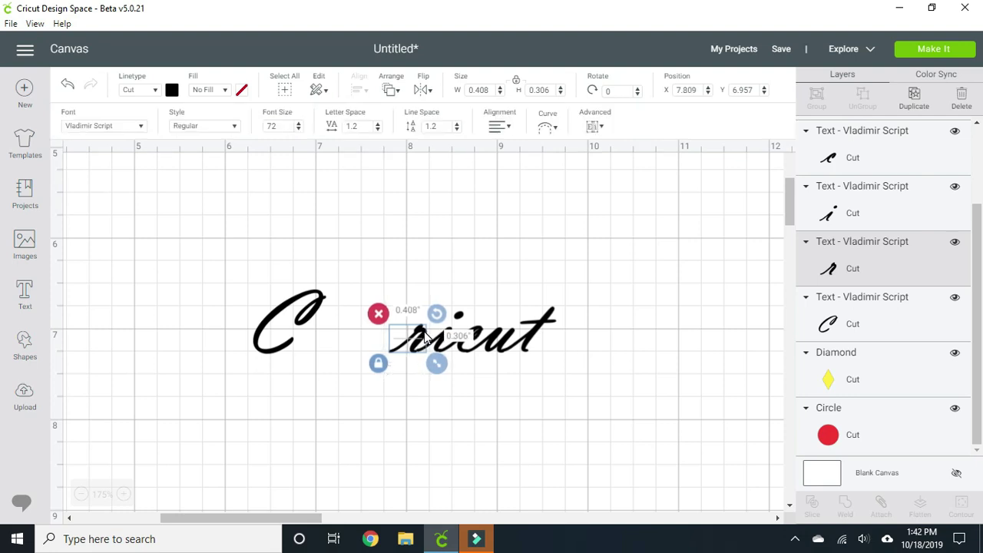
pyautogui.click(311, 324)
pyautogui.click(309, 321)
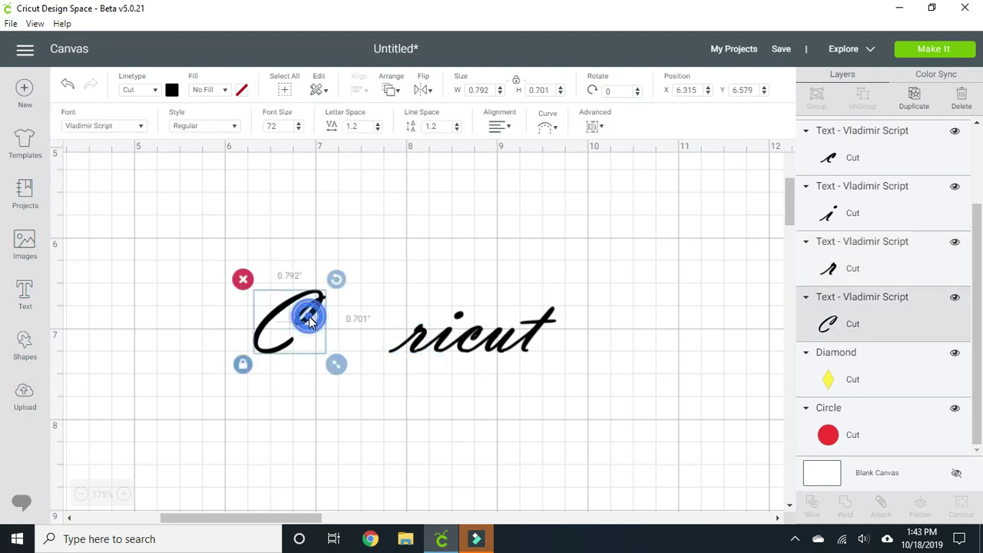
pyautogui.moveTo(310, 321); pyautogui.dragTo(400, 324)
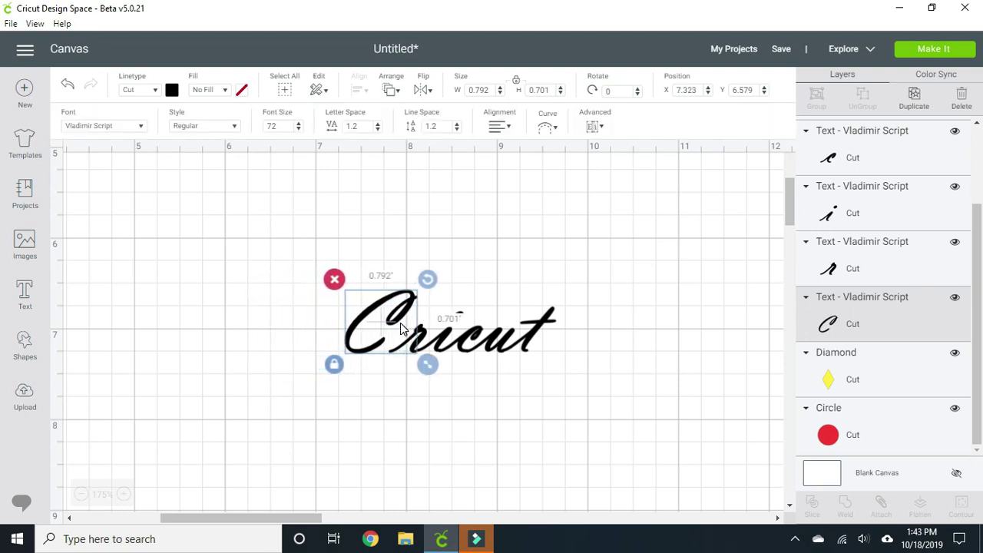
# Recolor all the "Cricut" letters white so that only their cut outlines show
pyautogui.moveTo(596, 391); pyautogui.dragTo(299, 265)
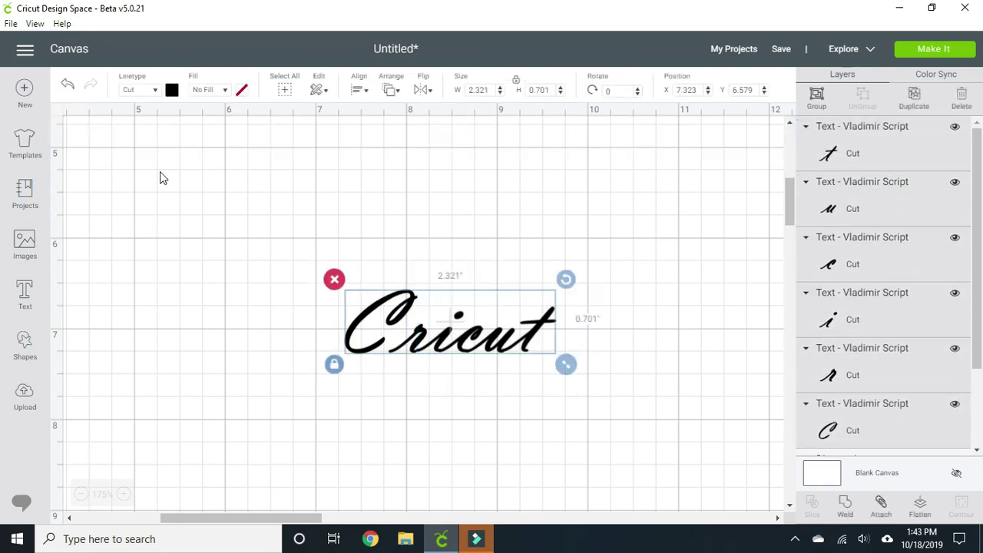
pyautogui.click(172, 91)
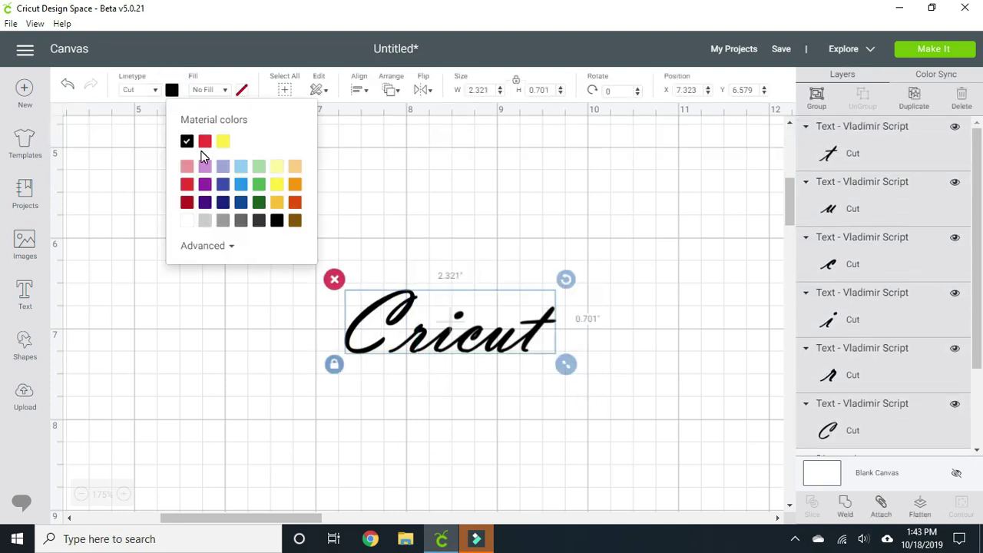
pyautogui.click(186, 222)
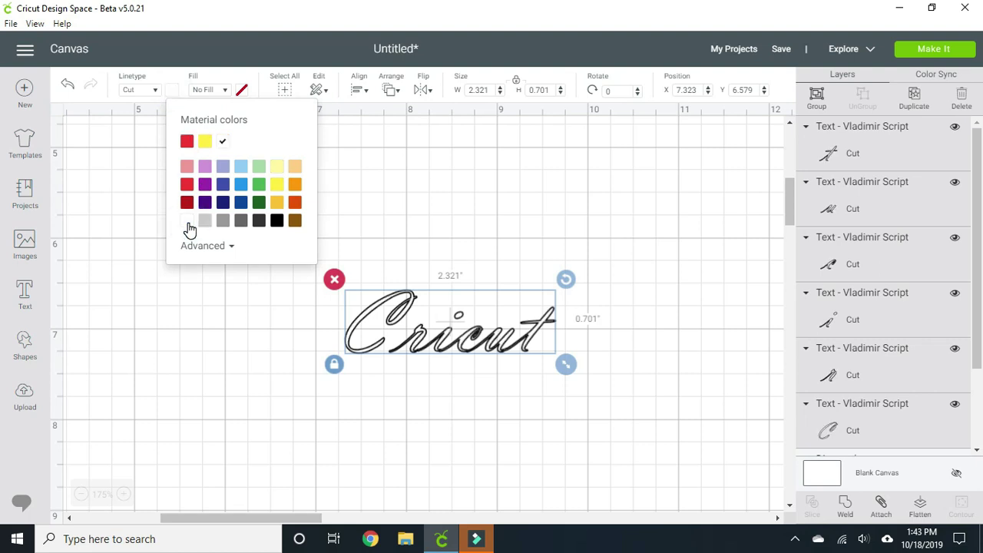
pyautogui.click(644, 368)
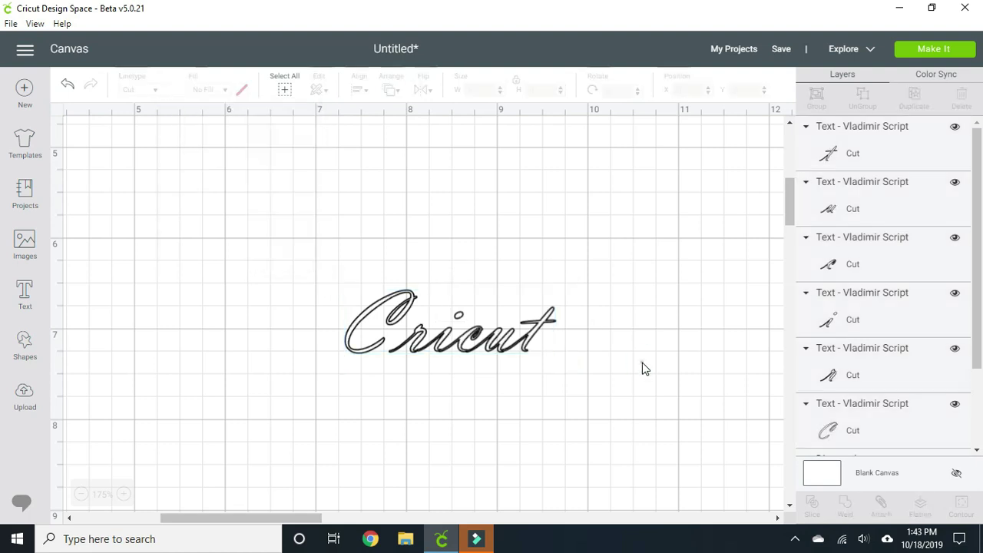
# Examine up close how the cut outlines of the "Cricut" letters overlap where they join
pyautogui.click(124, 495)
pyautogui.click(124, 495)
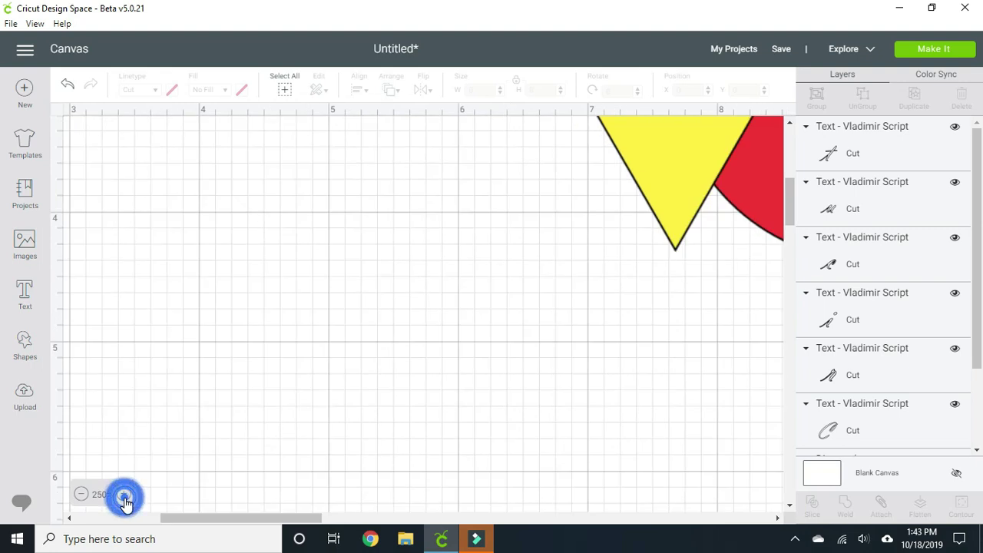
pyautogui.click(124, 494)
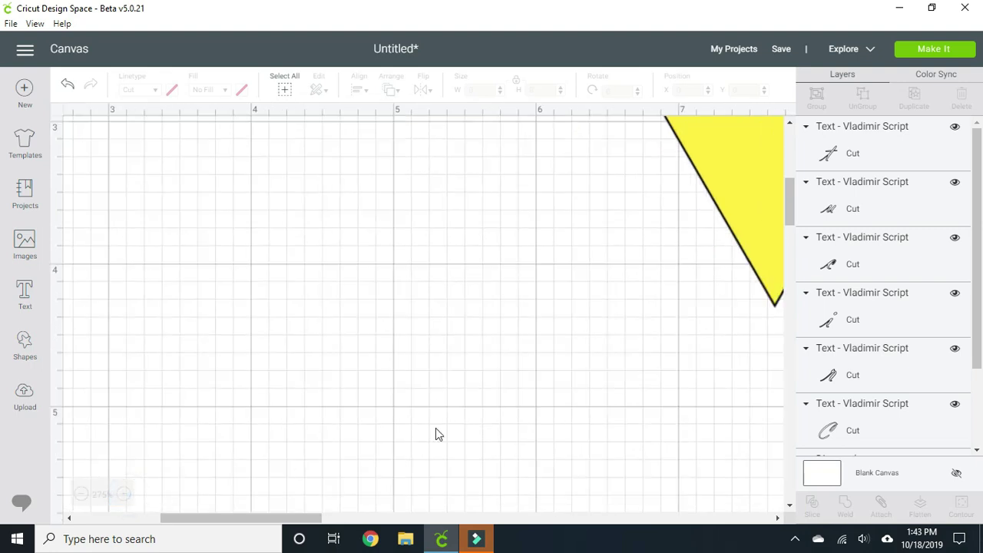
pyautogui.moveTo(791, 215); pyautogui.dragTo(805, 264)
pyautogui.moveTo(285, 521); pyautogui.dragTo(394, 504)
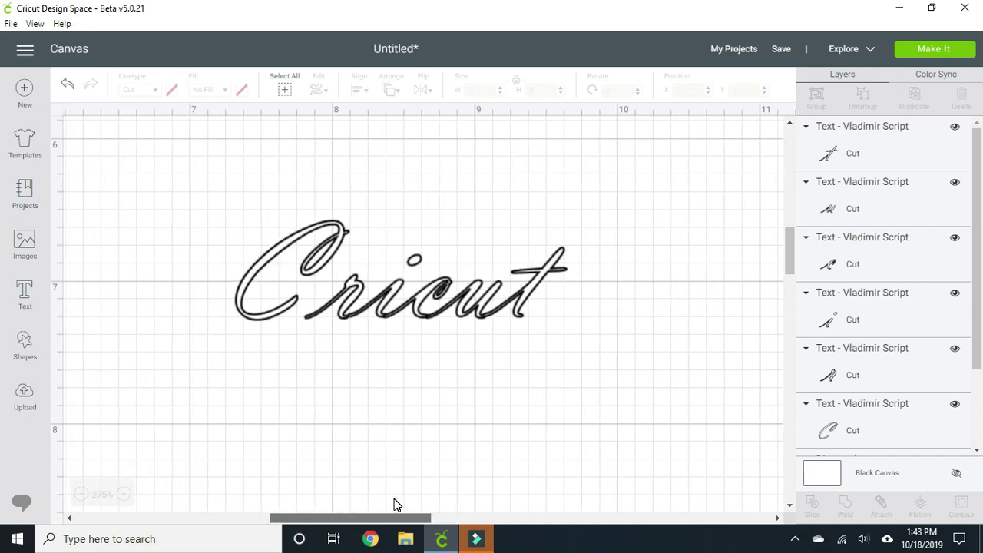
pyautogui.click(124, 494)
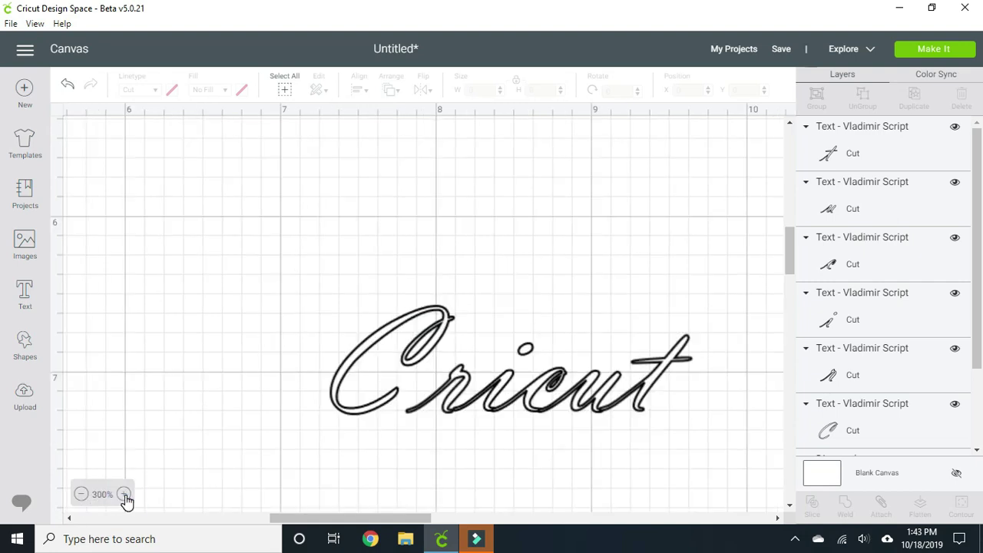
pyautogui.click(124, 496)
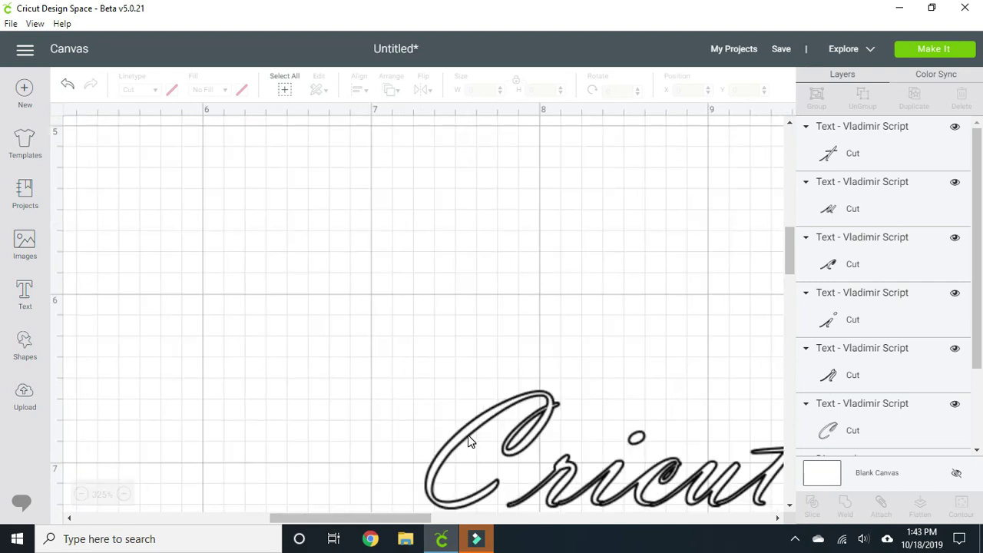
pyautogui.moveTo(792, 243); pyautogui.dragTo(793, 262)
pyautogui.moveTo(387, 520); pyautogui.dragTo(433, 519)
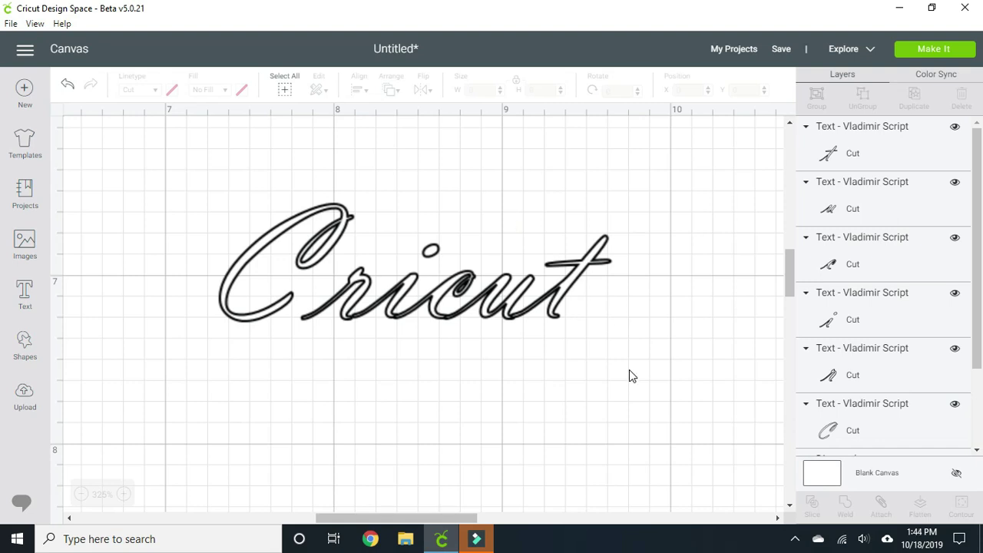
pyautogui.moveTo(637, 361); pyautogui.dragTo(189, 186)
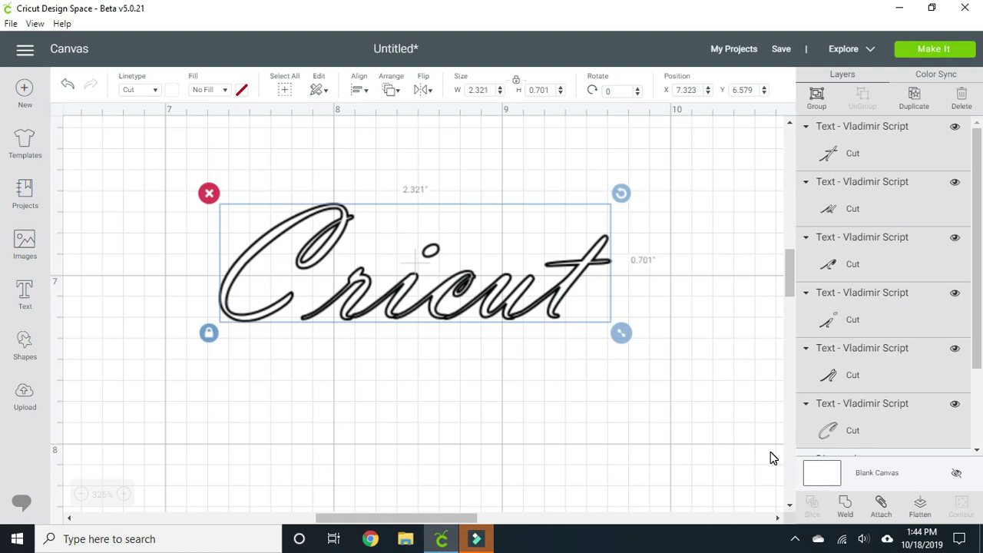
pyautogui.click(650, 412)
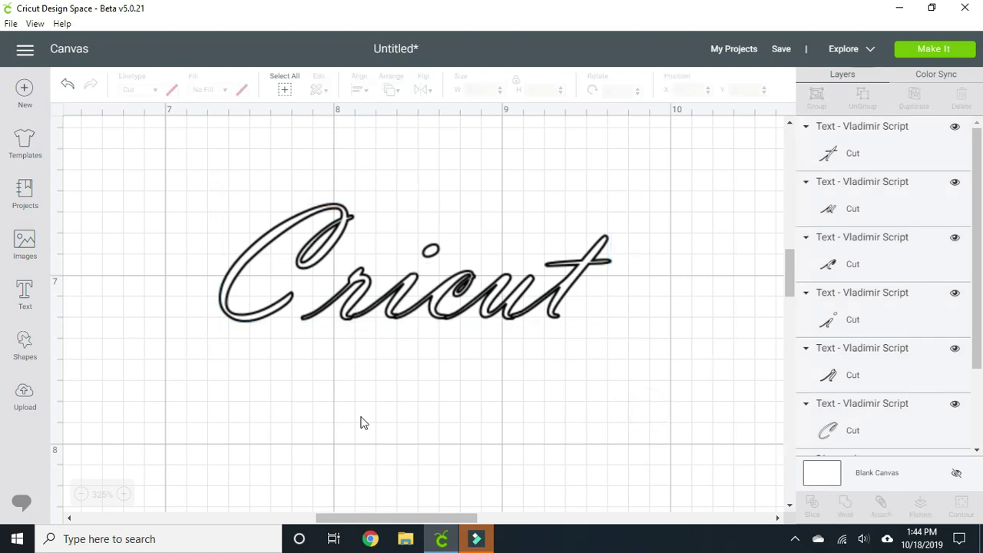
# Nudge individual letters of "Cricut", including the t and the r, slightly to refine how their strokes connect
pyautogui.click(126, 494)
pyautogui.click(126, 494)
pyautogui.click(126, 494)
pyautogui.click(126, 494)
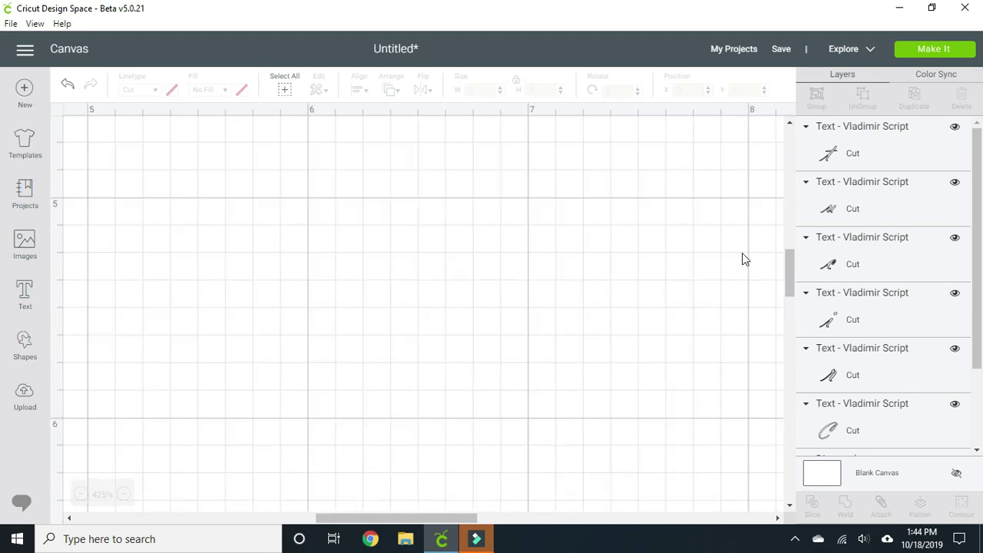
pyautogui.moveTo(787, 269); pyautogui.dragTo(807, 322)
pyautogui.moveTo(358, 515); pyautogui.dragTo(461, 515)
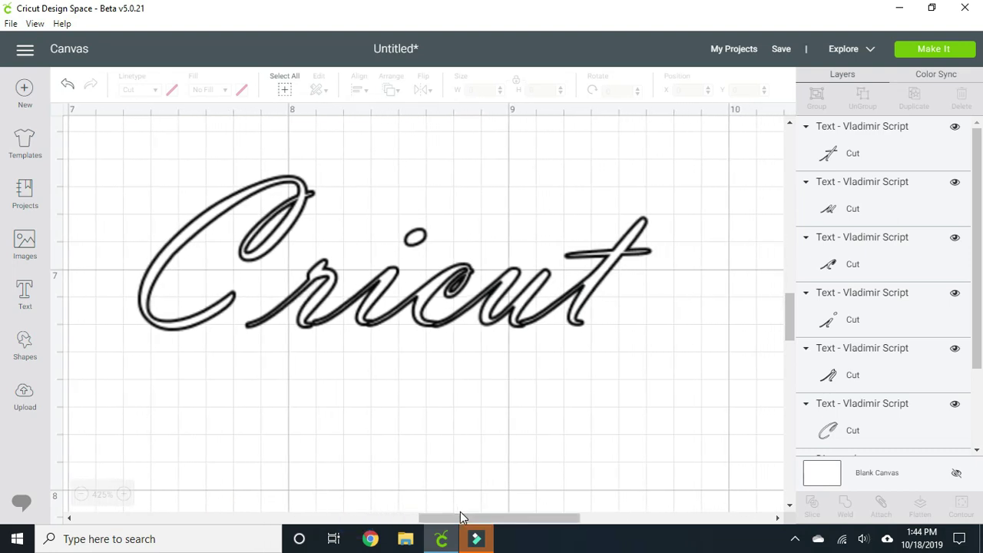
pyautogui.click(595, 278)
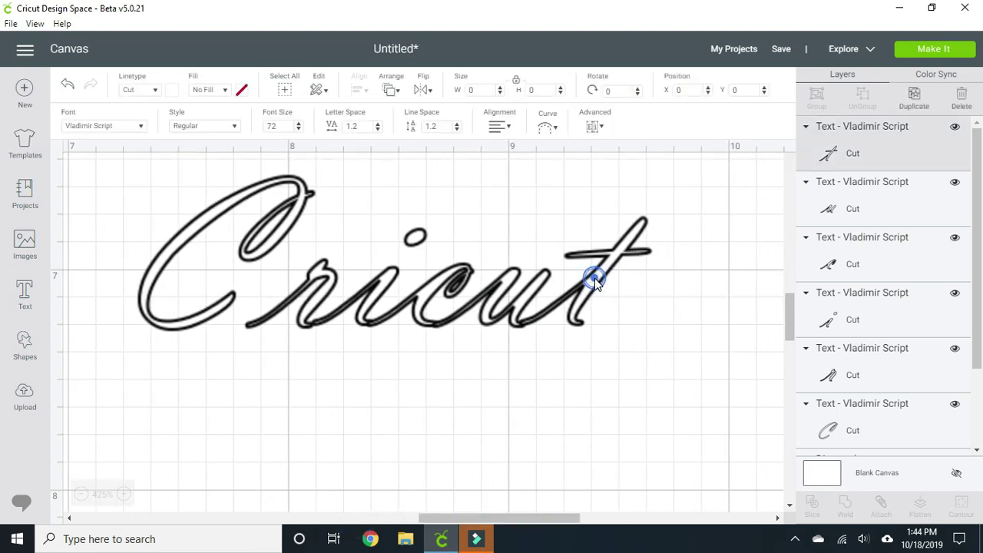
pyautogui.moveTo(595, 278); pyautogui.dragTo(596, 287)
pyautogui.moveTo(326, 300); pyautogui.dragTo(294, 298)
pyautogui.click(292, 301)
pyautogui.click(503, 416)
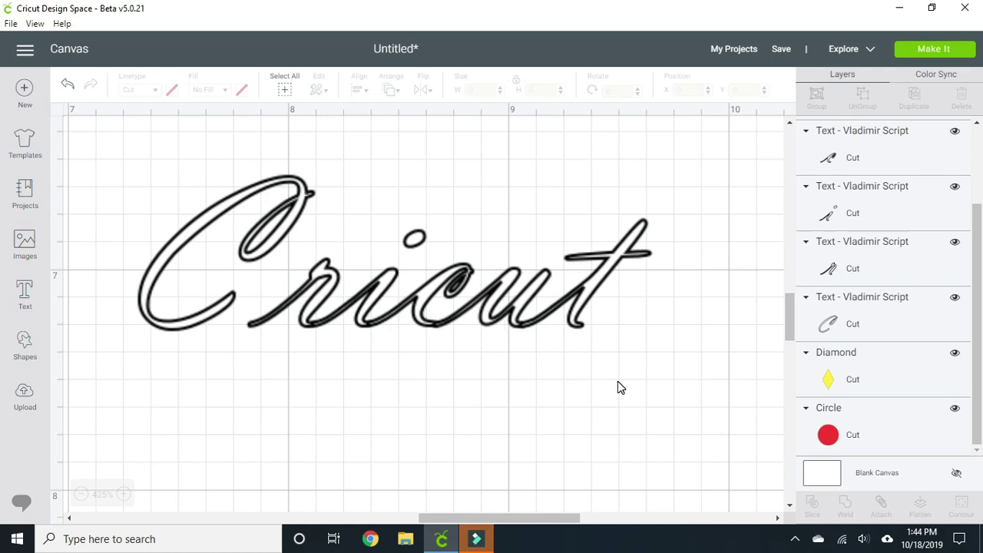
# Weld all the "Cricut" letters into one shape and shift the word slightly to test that it moves as a unit
pyautogui.moveTo(602, 377); pyautogui.dragTo(132, 171)
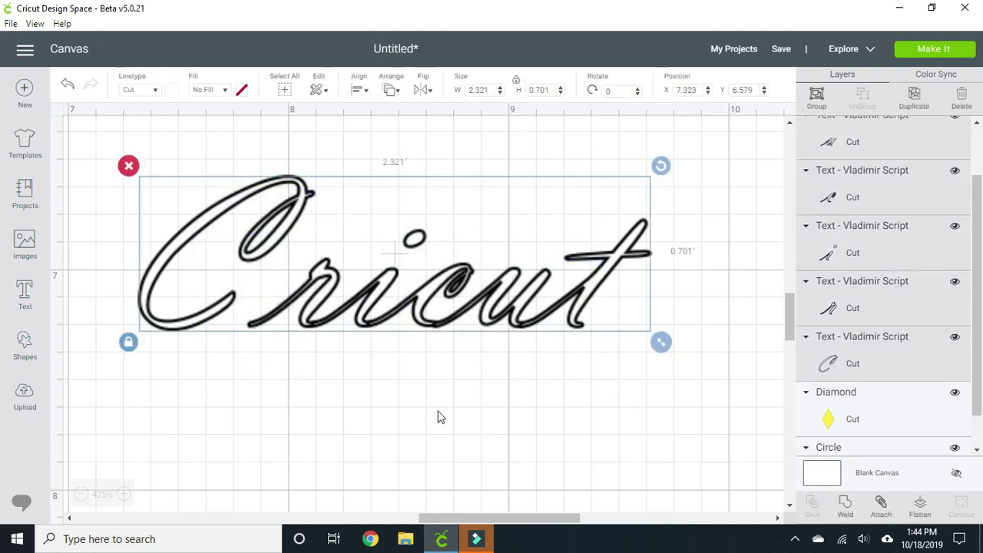
pyautogui.click(845, 509)
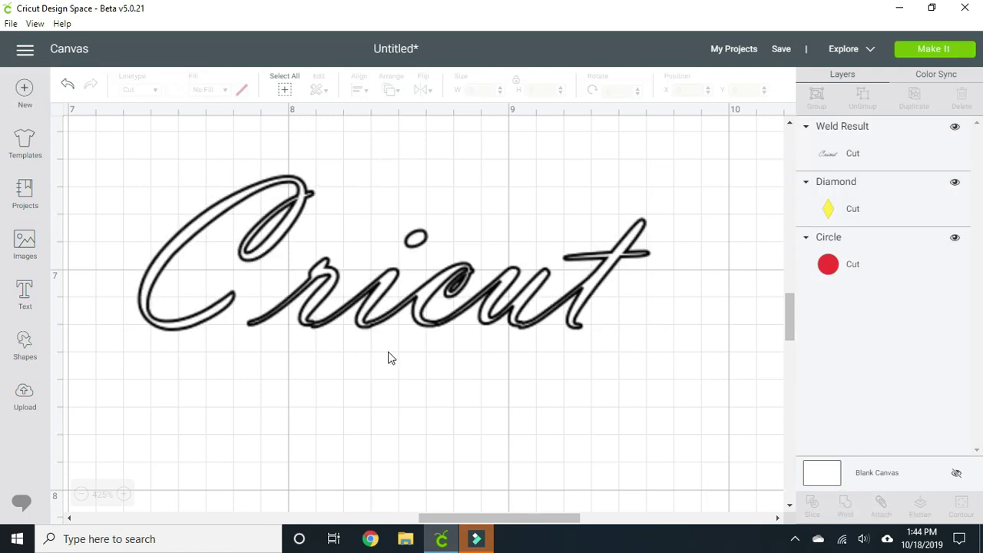
pyautogui.moveTo(325, 273)
pyautogui.mouseDown()
pyautogui.moveTo(330, 256)
pyautogui.moveTo(330, 277)
pyautogui.mouseUp()
pyautogui.click(484, 369)
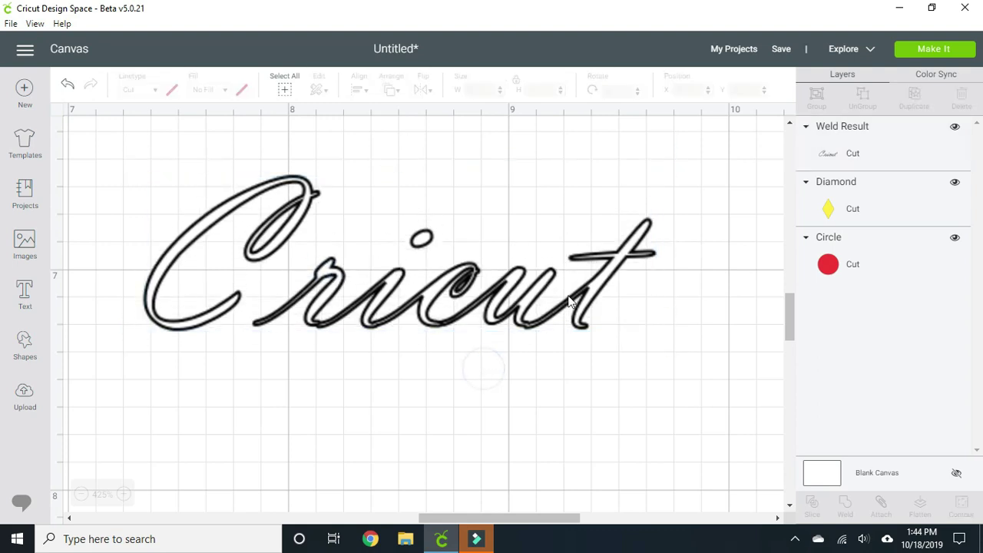
pyautogui.moveTo(607, 275)
pyautogui.mouseDown()
pyautogui.moveTo(645, 292)
pyautogui.moveTo(612, 276)
pyautogui.moveTo(601, 288)
pyautogui.mouseUp()
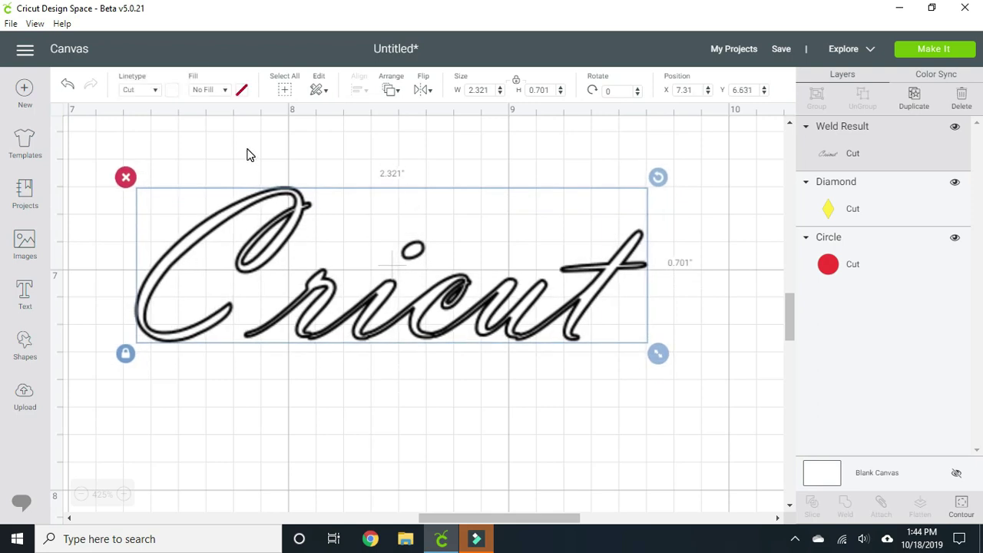
# Undo the word's moves and the weld to restore the separate "Cricut" letters
pyautogui.click(67, 84)
pyautogui.click(67, 85)
pyautogui.click(66, 85)
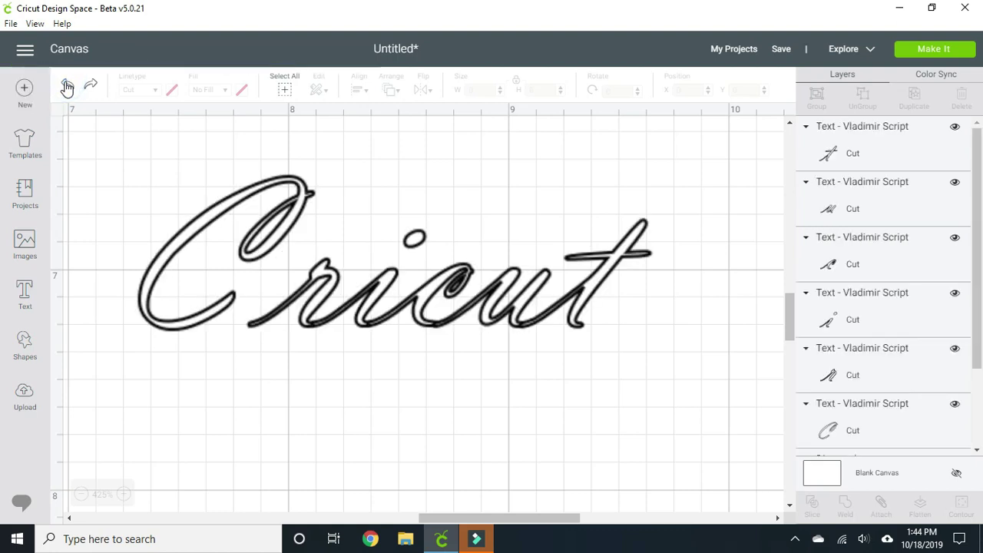
# Check the overlap between the r and the i, and weld all the "Cricut" letters into one shape again
pyautogui.click(321, 275)
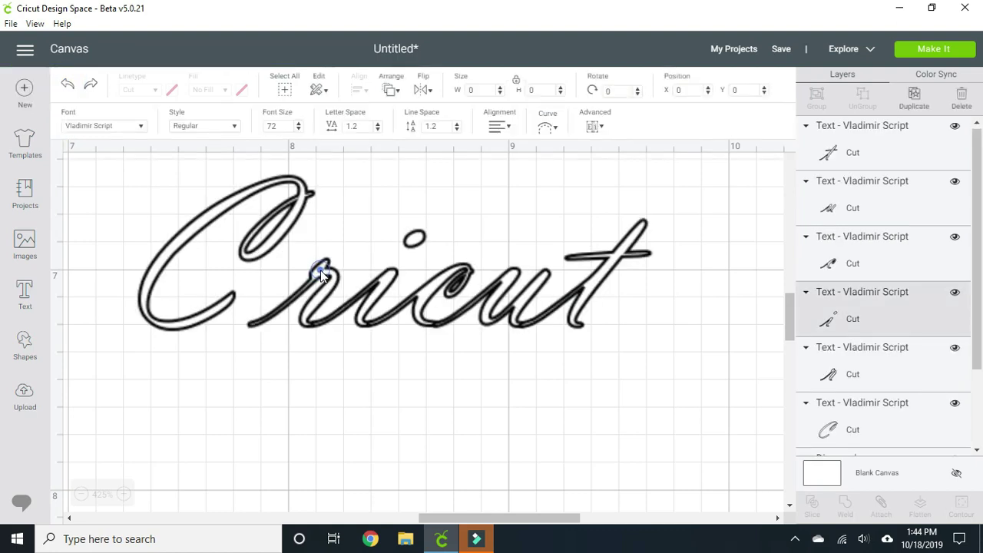
pyautogui.moveTo(321, 280); pyautogui.dragTo(322, 276)
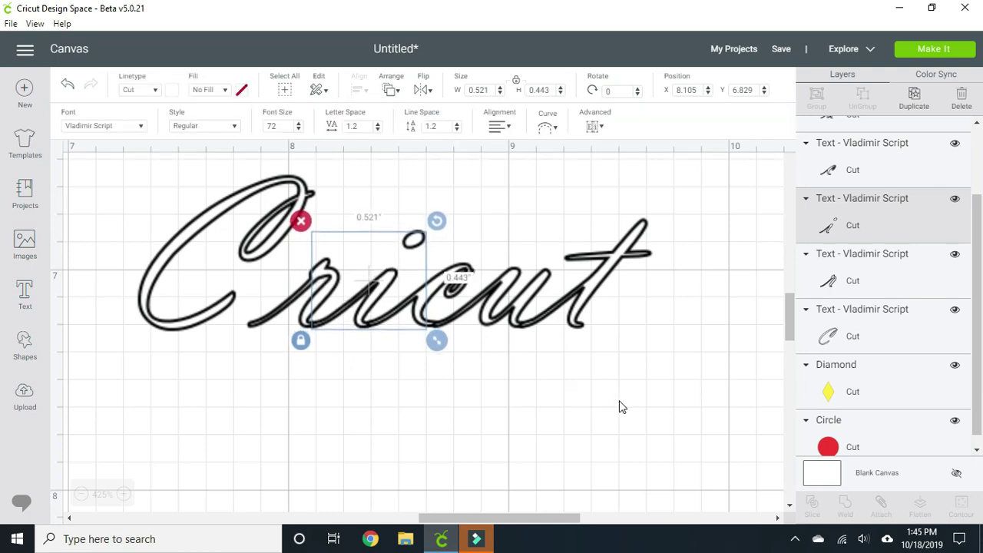
pyautogui.moveTo(632, 401); pyautogui.dragTo(204, 188)
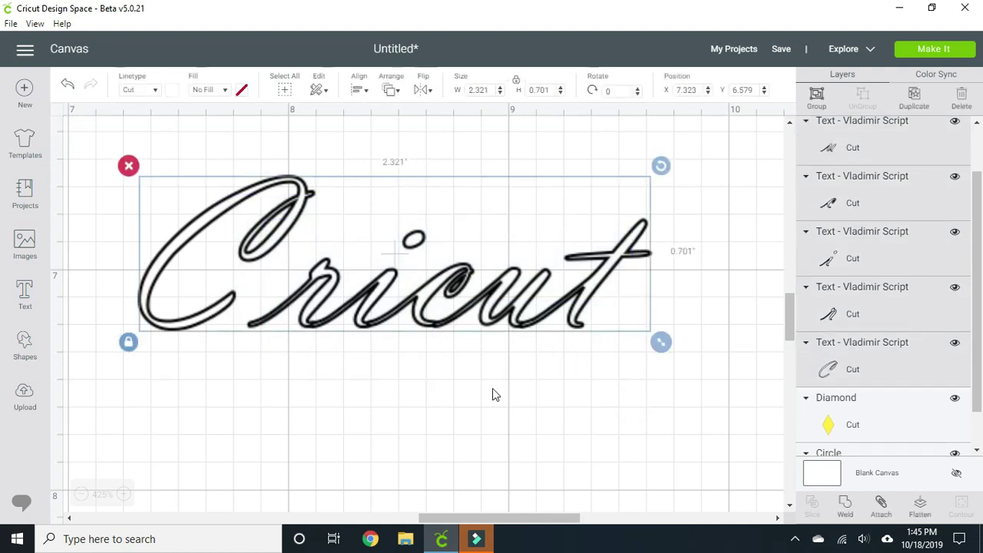
pyautogui.click(845, 507)
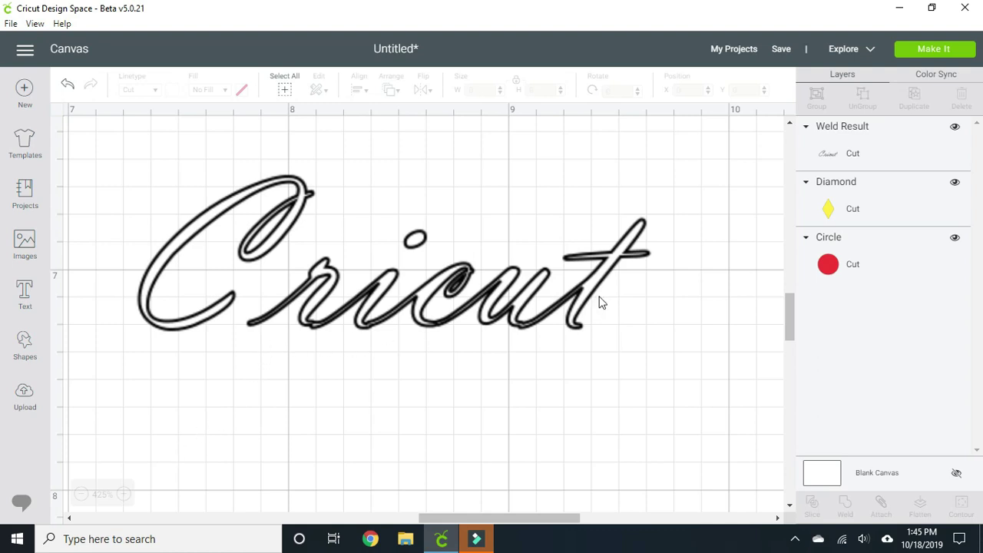
# Preview how the welded "Cricut" word is laid out on the cutting mats, and return to the canvas
pyautogui.moveTo(639, 332); pyautogui.dragTo(598, 297)
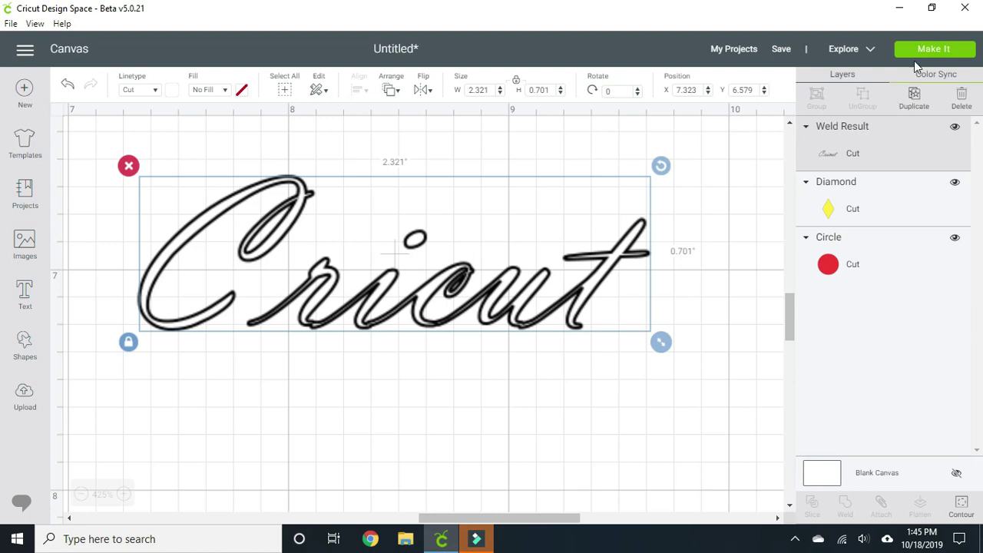
pyautogui.click(933, 52)
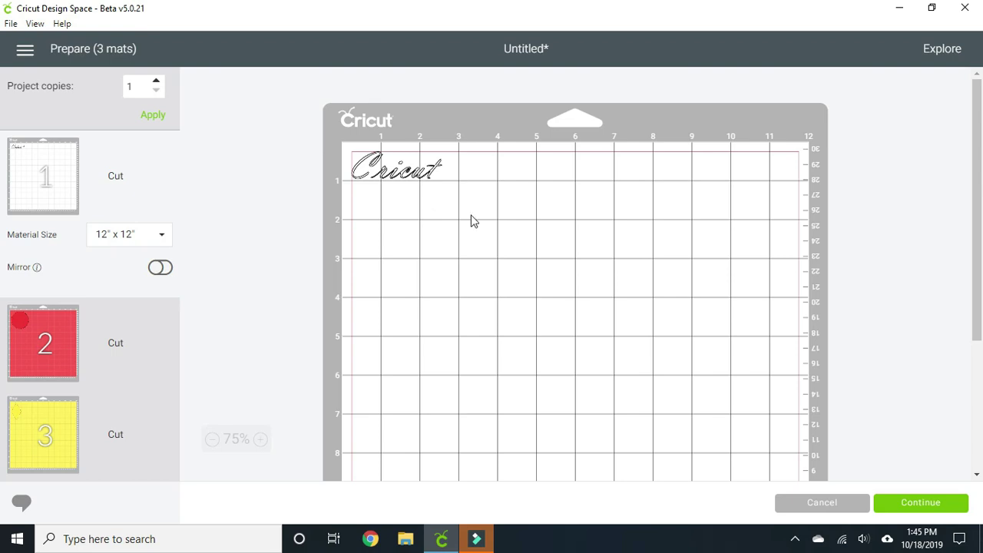
pyautogui.click(822, 503)
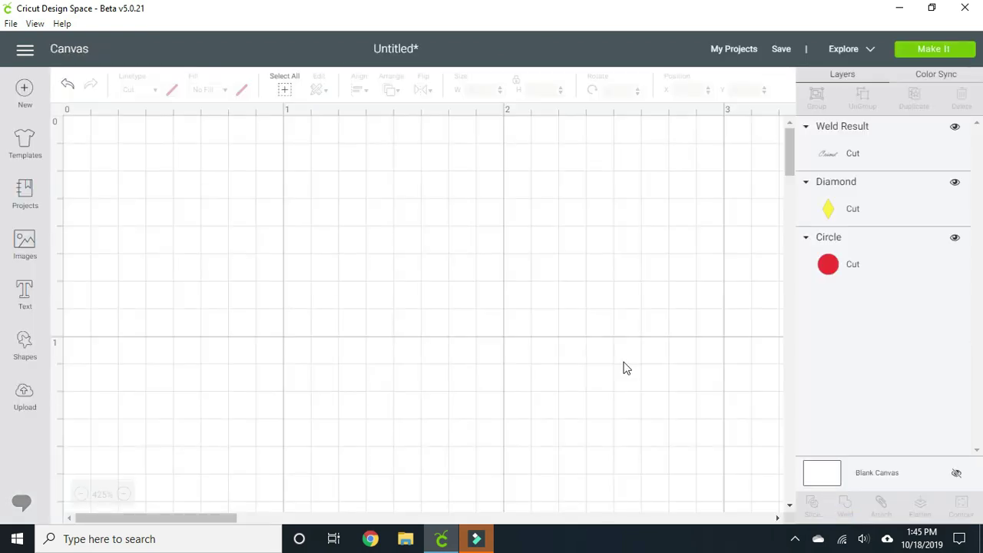
# Pull the yellow diamond away from the red circle and put it back overlapping the circle's left edge
pyautogui.click(82, 495)
pyautogui.click(81, 495)
pyautogui.click(82, 495)
pyautogui.click(81, 496)
pyautogui.click(81, 495)
pyautogui.click(82, 495)
pyautogui.click(82, 496)
pyautogui.click(82, 495)
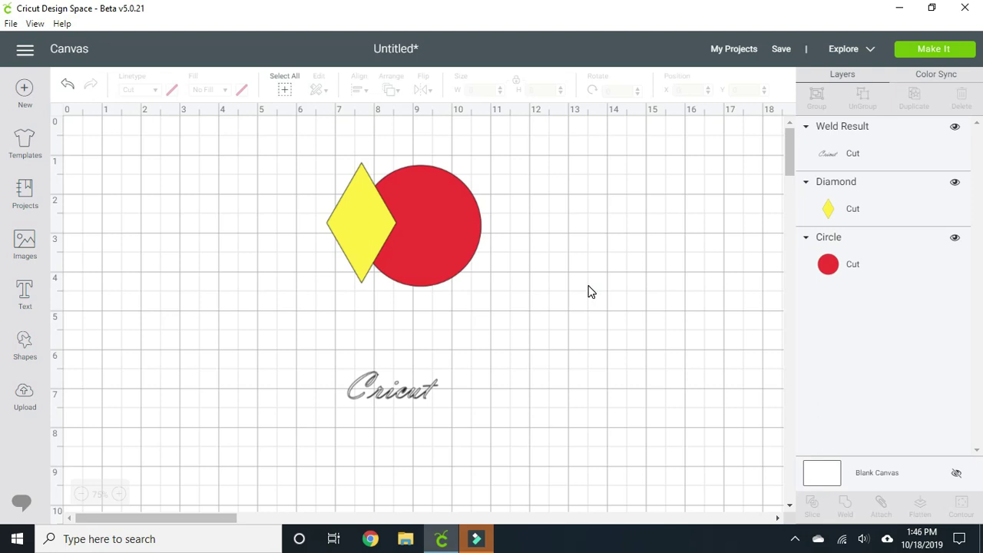
pyautogui.moveTo(374, 224); pyautogui.dragTo(297, 222)
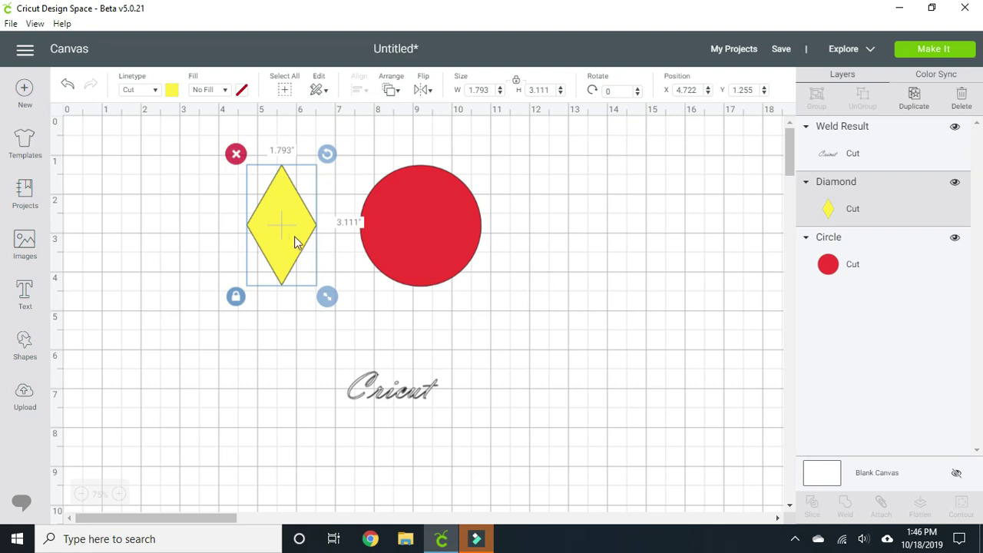
pyautogui.moveTo(283, 240); pyautogui.dragTo(352, 230)
# Try welding the diamond and the circle with the diamond on the circle's left, and undo the weld
pyautogui.moveTo(548, 304); pyautogui.dragTo(354, 196)
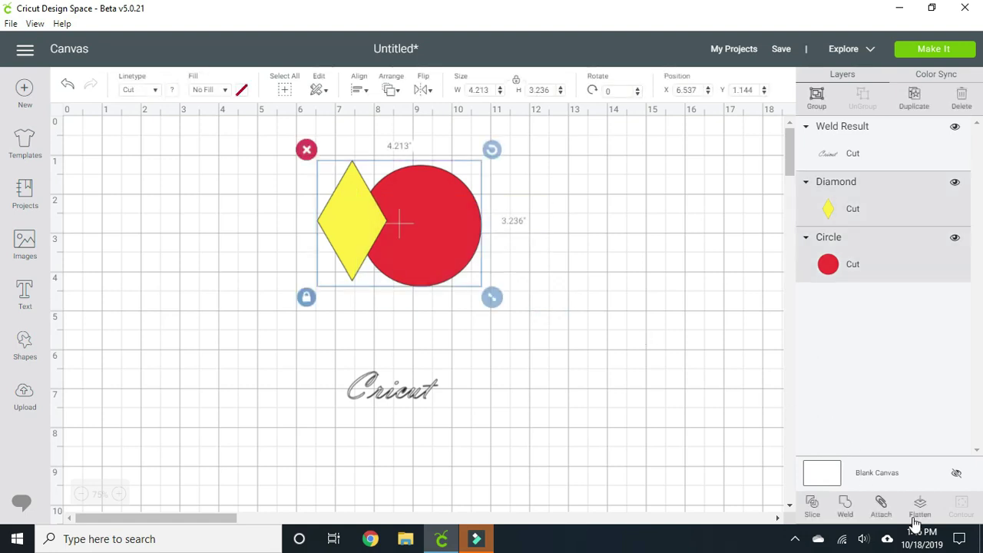
pyautogui.click(847, 507)
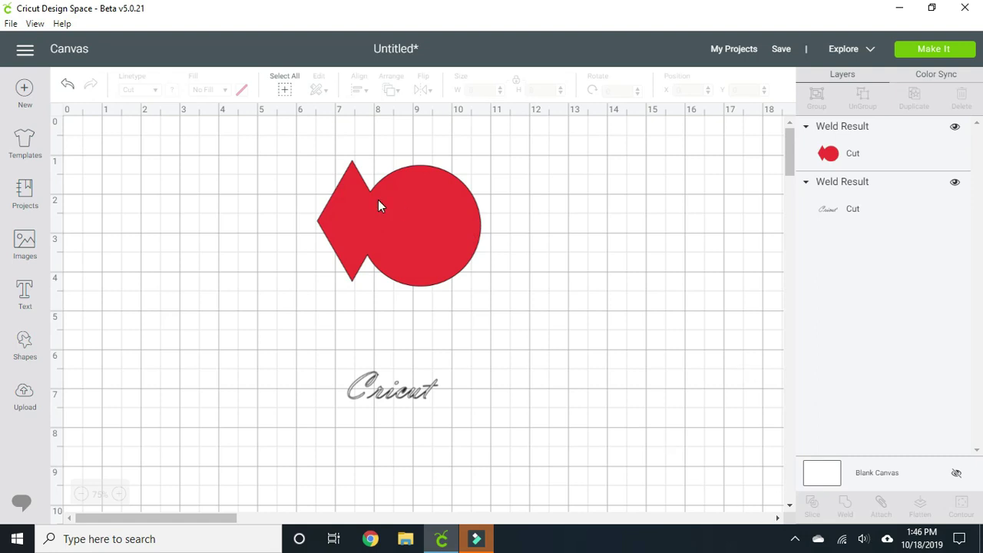
pyautogui.click(68, 84)
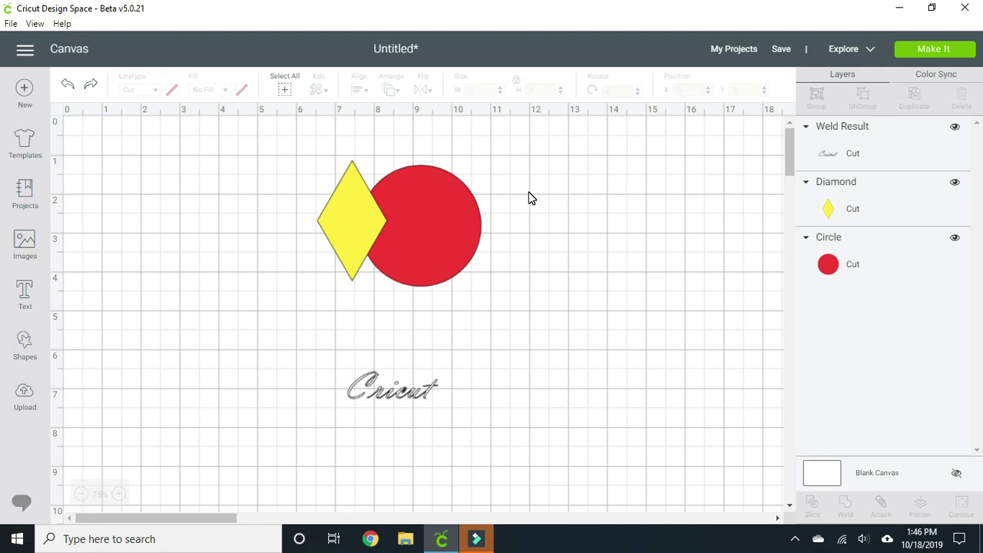
# Move the diamond to about X 9.96, Y 1.29 so it overlaps the circle's right edge, and weld both shapes
pyautogui.moveTo(351, 205); pyautogui.dragTo(484, 206)
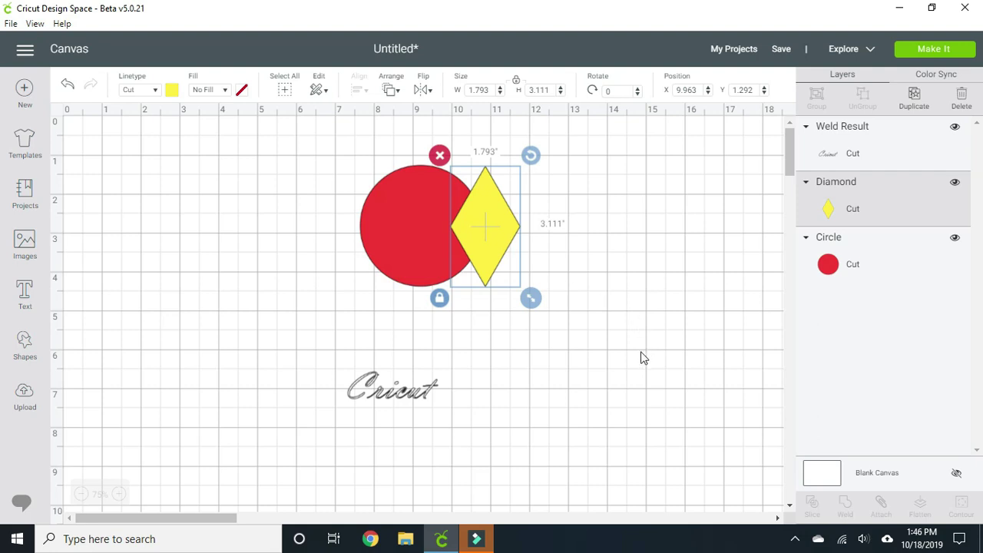
pyautogui.moveTo(571, 299); pyautogui.dragTo(384, 191)
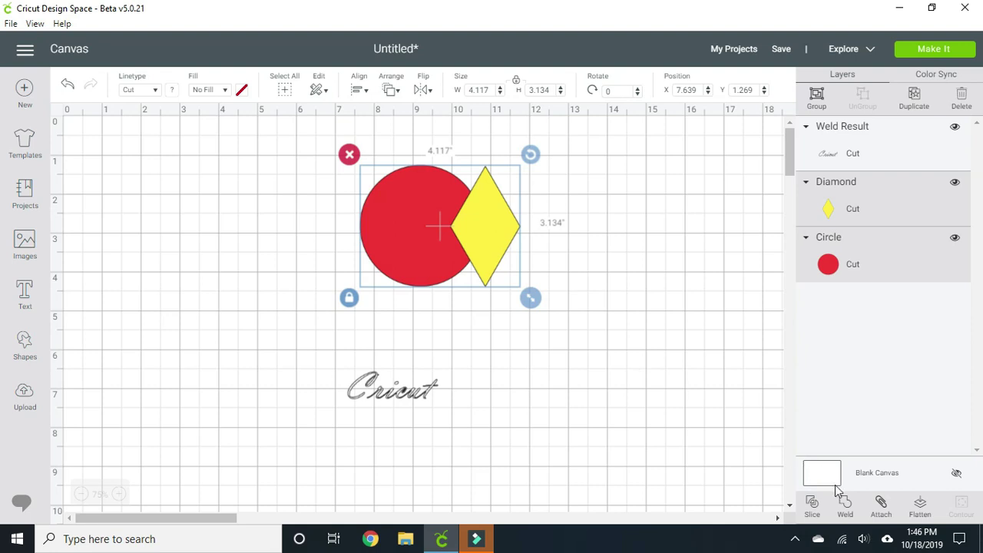
pyautogui.click(852, 507)
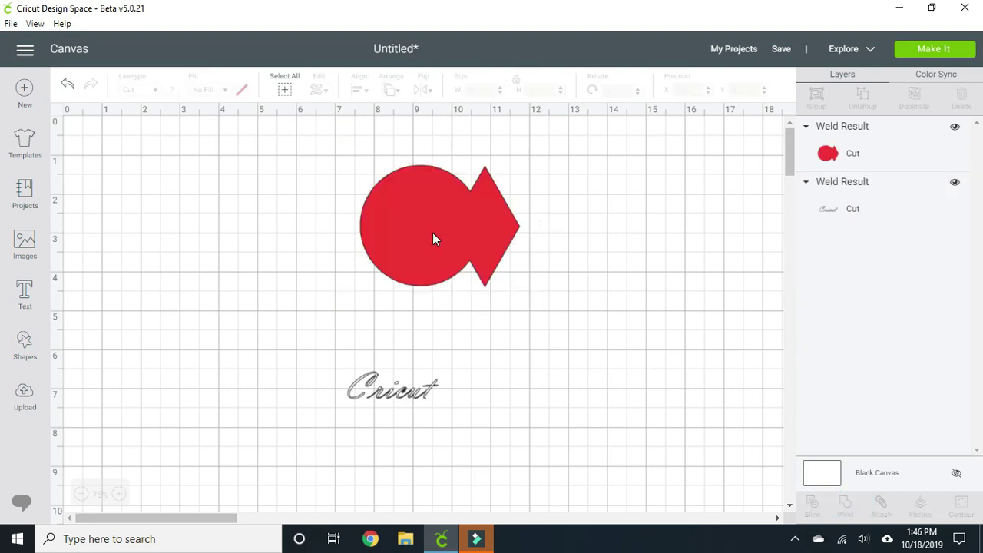
# Recolor the welded circle and diamond shape yellow
pyautogui.click(432, 233)
pyautogui.click(171, 91)
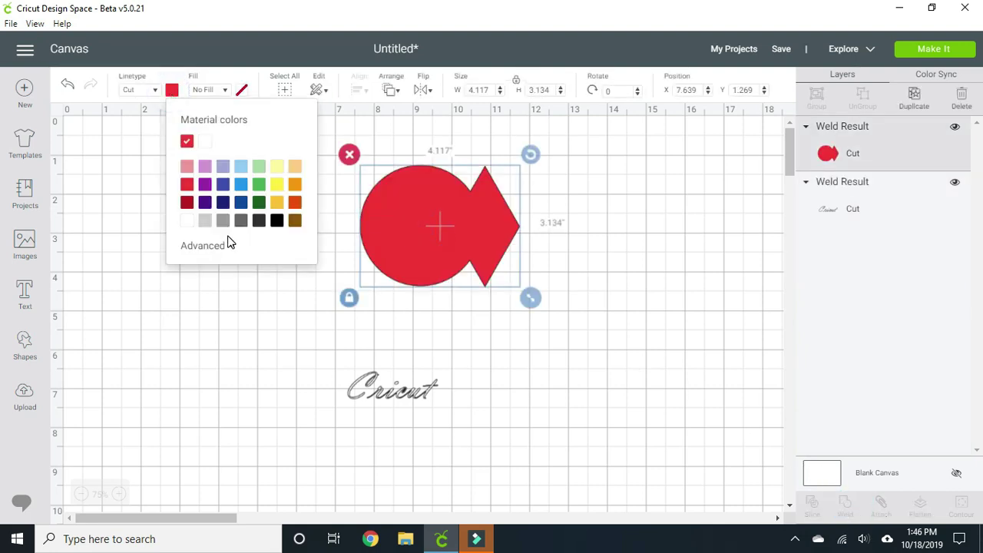
pyautogui.click(278, 188)
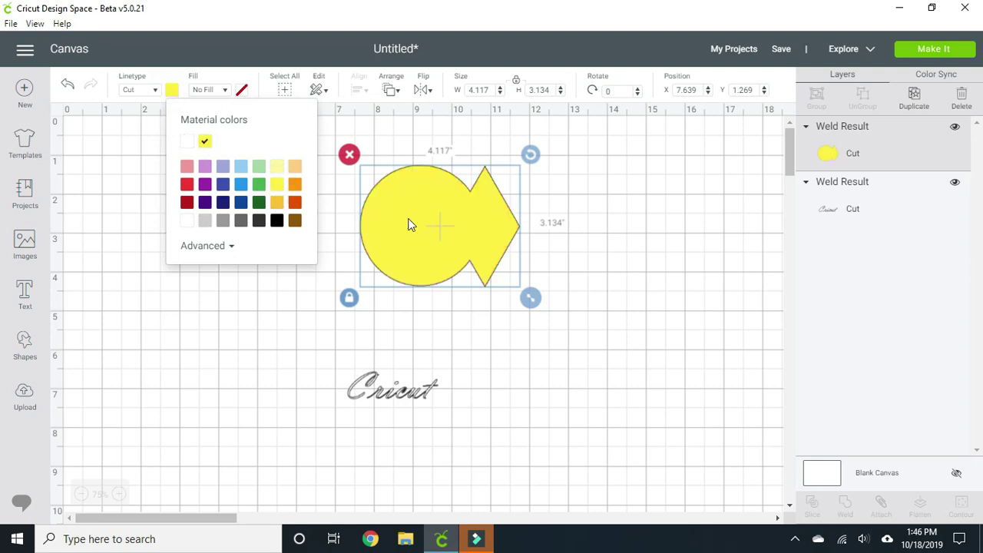
pyautogui.click(650, 307)
# Move the welded circle and diamond shape to about X 7.16, Y 1.19 and recolor it navy blue
pyautogui.moveTo(446, 220); pyautogui.dragTo(401, 227)
pyautogui.click(171, 90)
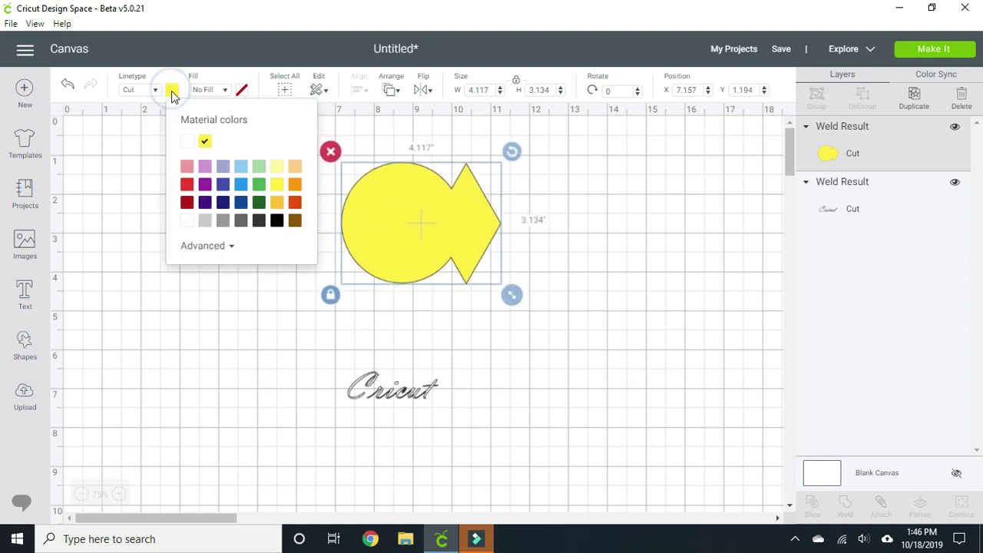
pyautogui.click(222, 204)
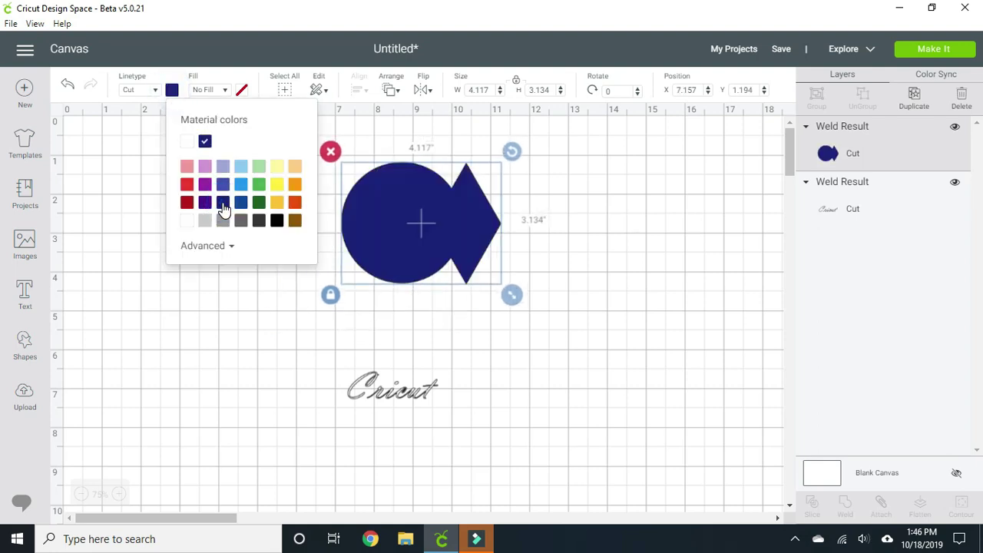
pyautogui.click(590, 290)
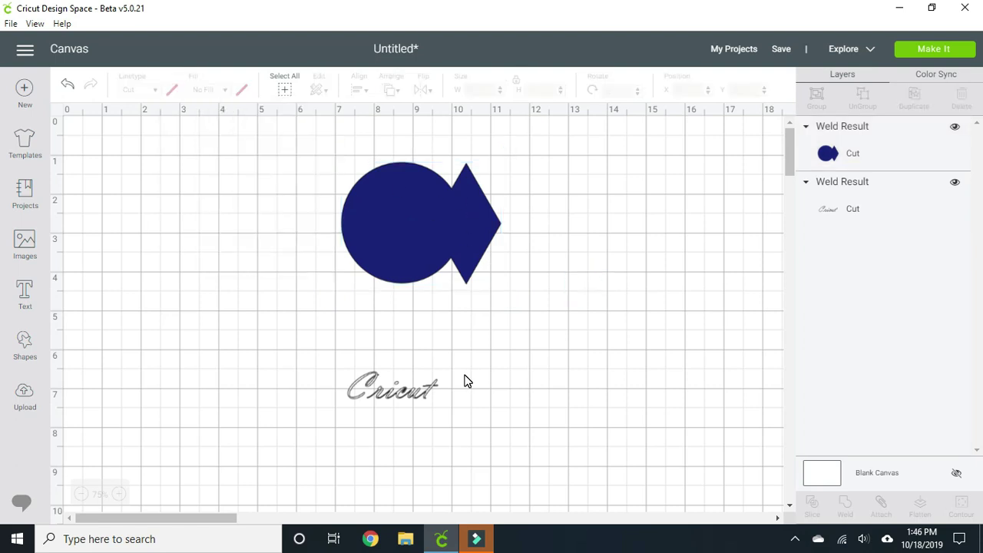